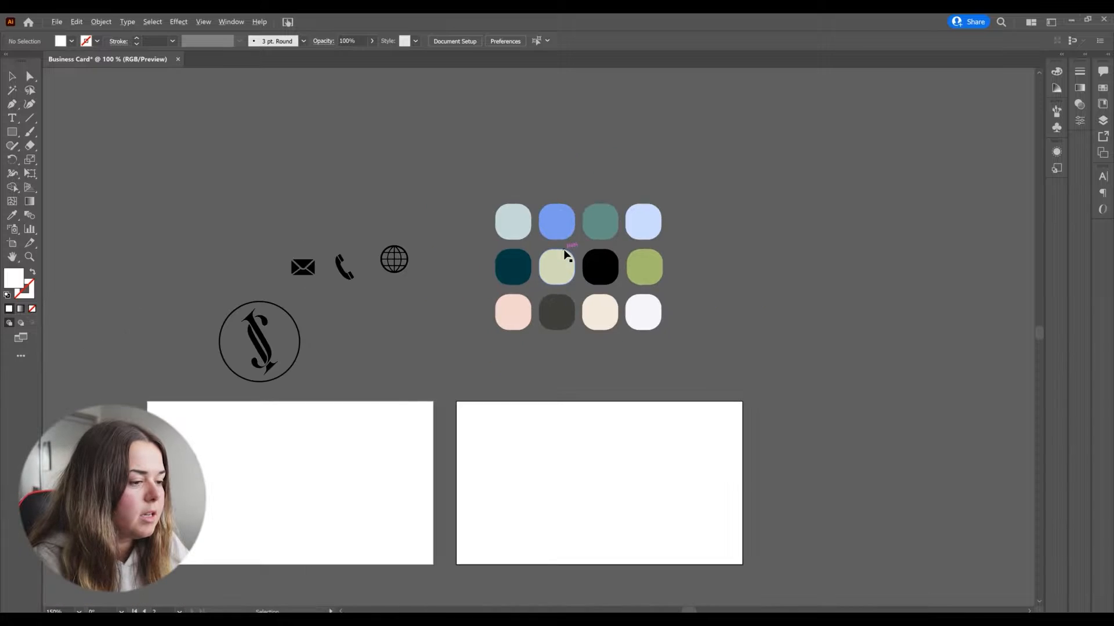
scroll(512, 279, "down", 2)
Step: Move the cream, black and green colour swatches down into a row beside the logo
left_click_drag(603, 306, 342, 352)
left_click(644, 253)
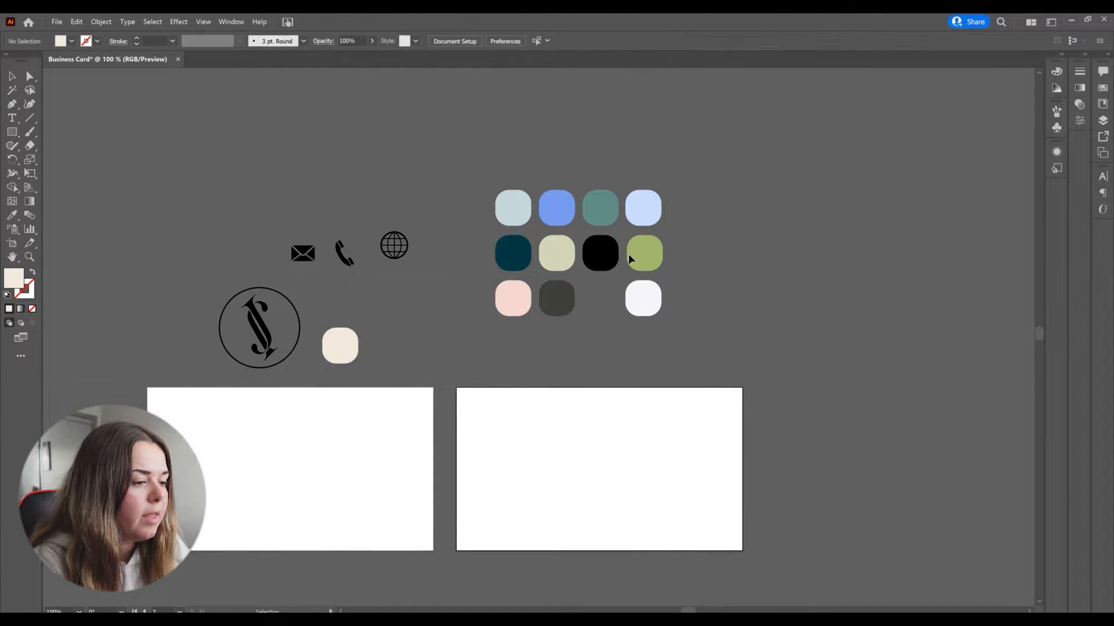
left_click(600, 253, "shift")
left_click_drag(596, 254, 378, 347)
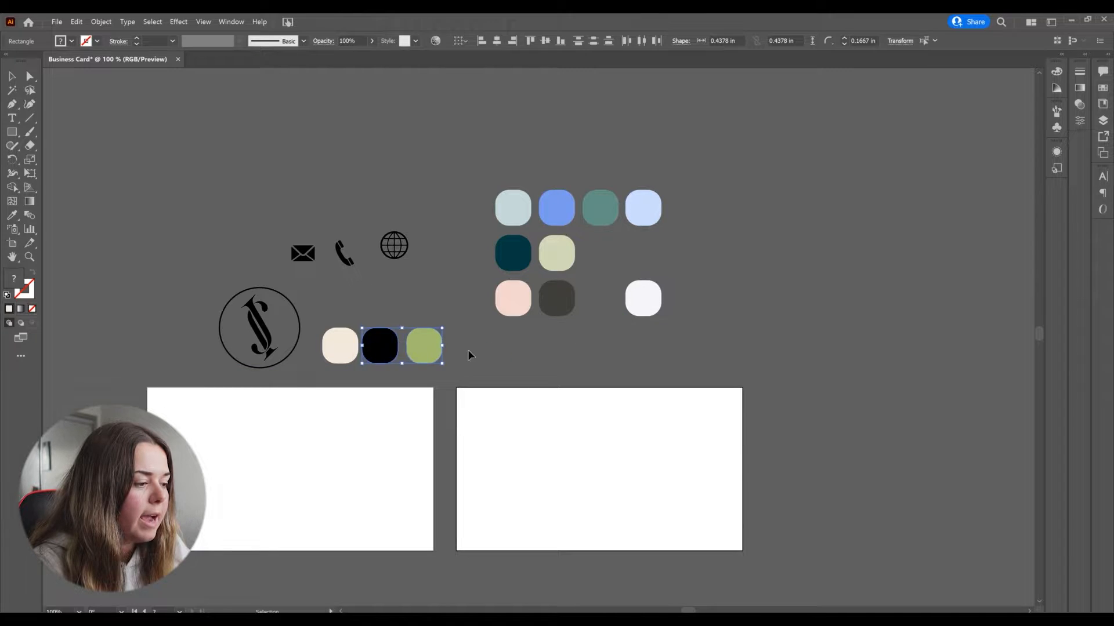
left_click(450, 319)
Step: Move the envelope, phone and globe icons down into a row above the three swatches
scroll(245, 378, "up", 1)
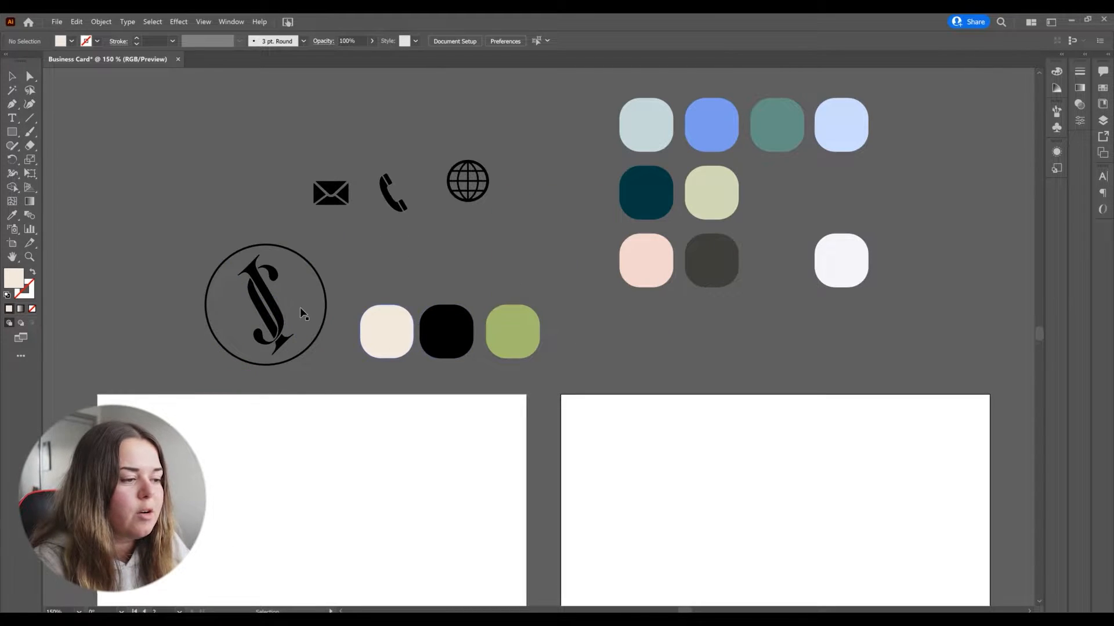
scroll(301, 309, "down", 3)
scroll(320, 316, "left", 1)
scroll(324, 316, "left", 3)
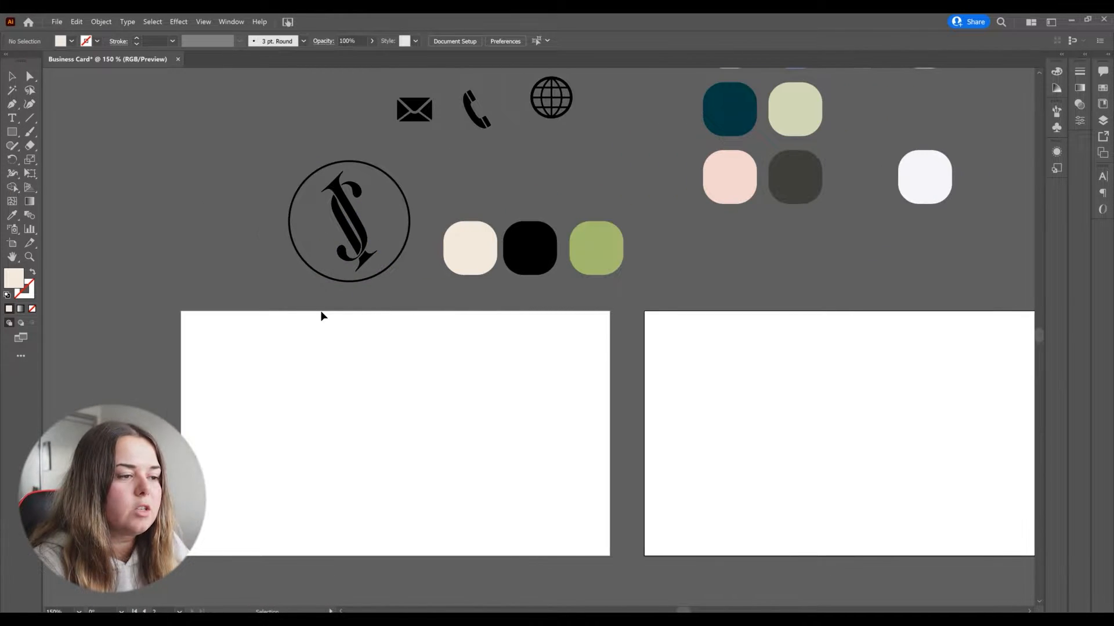
scroll(348, 318, "up", 1)
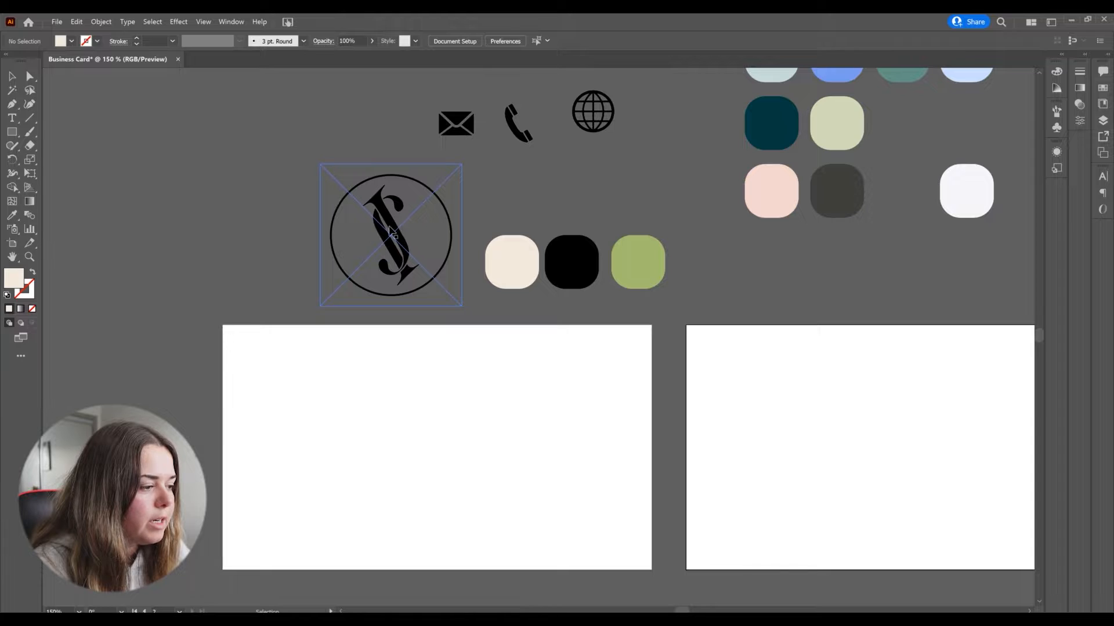
left_click_drag(605, 123, 600, 132)
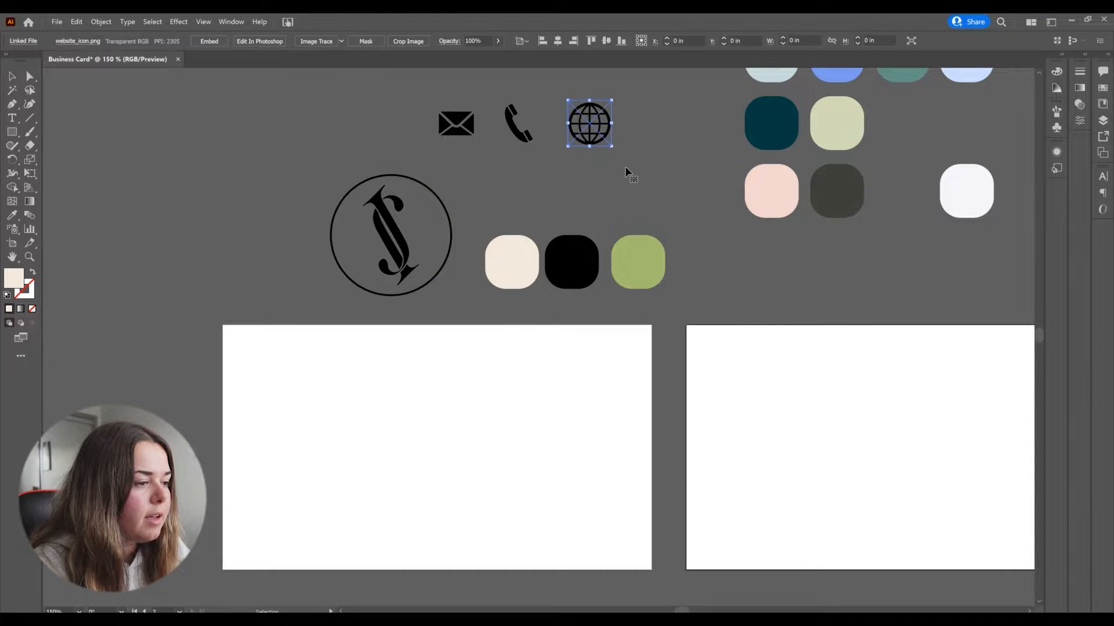
left_click_drag(432, 99, 455, 116)
left_click(617, 123)
left_click_drag(528, 123, 582, 189)
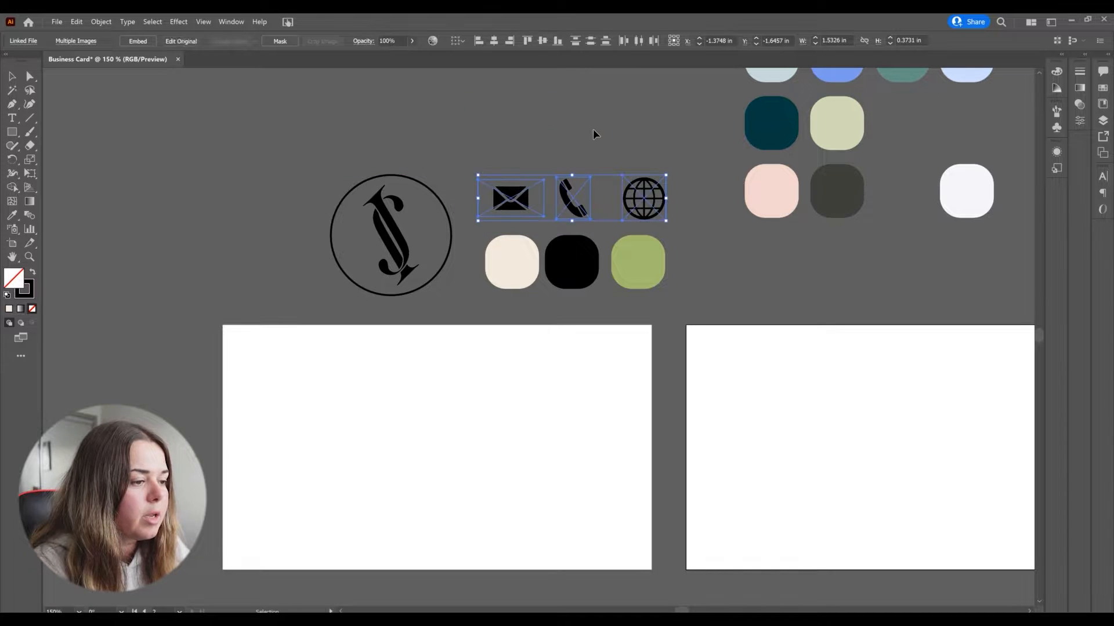
left_click(593, 128)
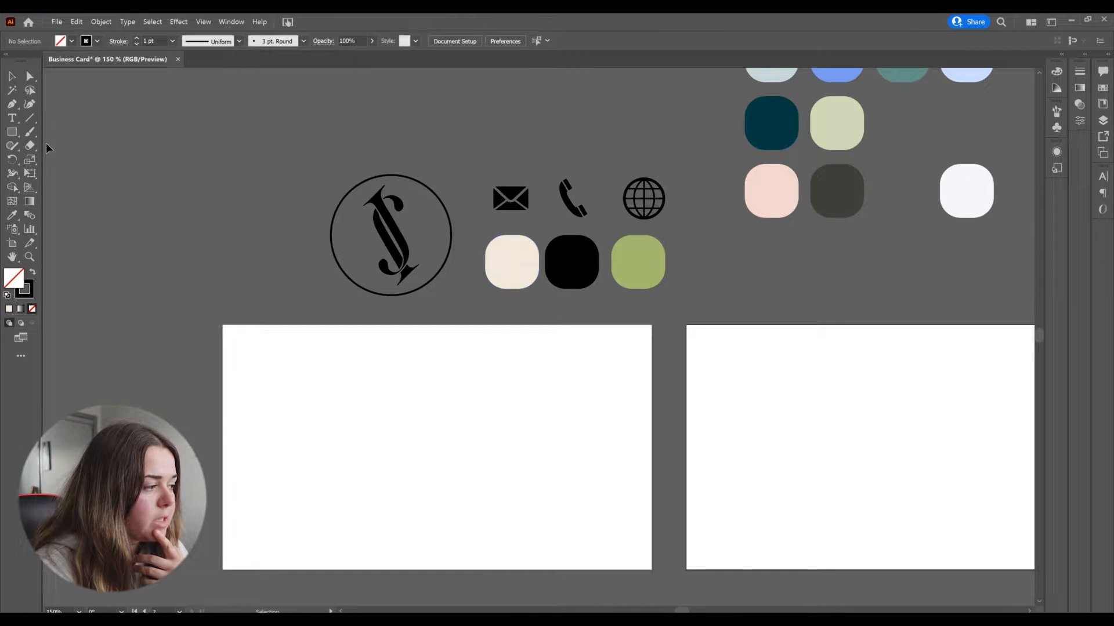
Step: Create a 3.5 in by 2 in rectangle and align it over the left card artboard
left_click(12, 132)
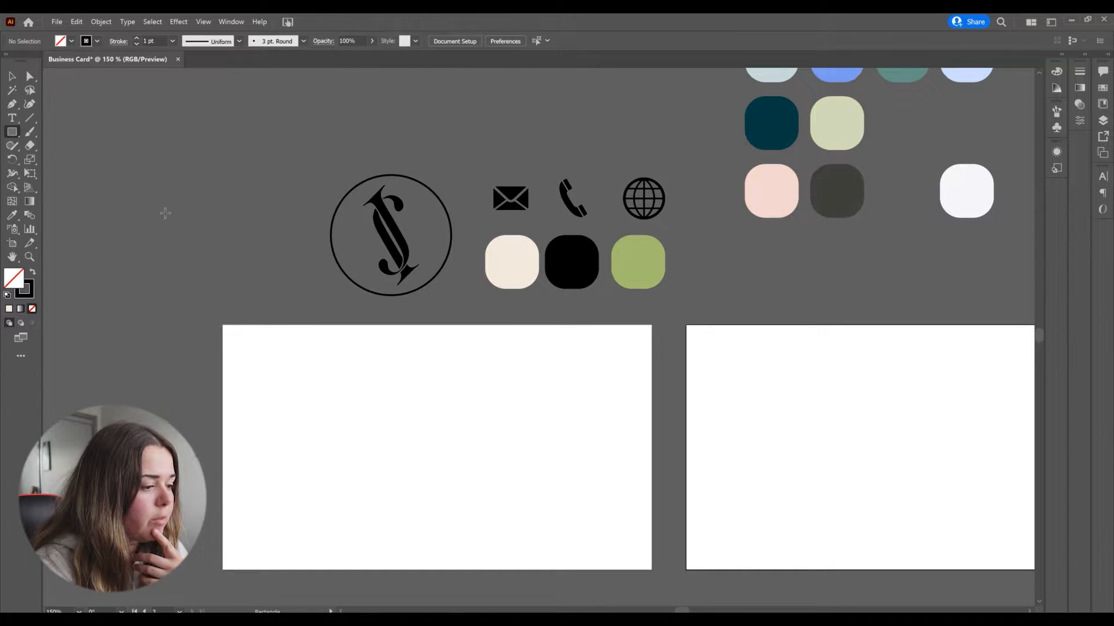
left_click(431, 447)
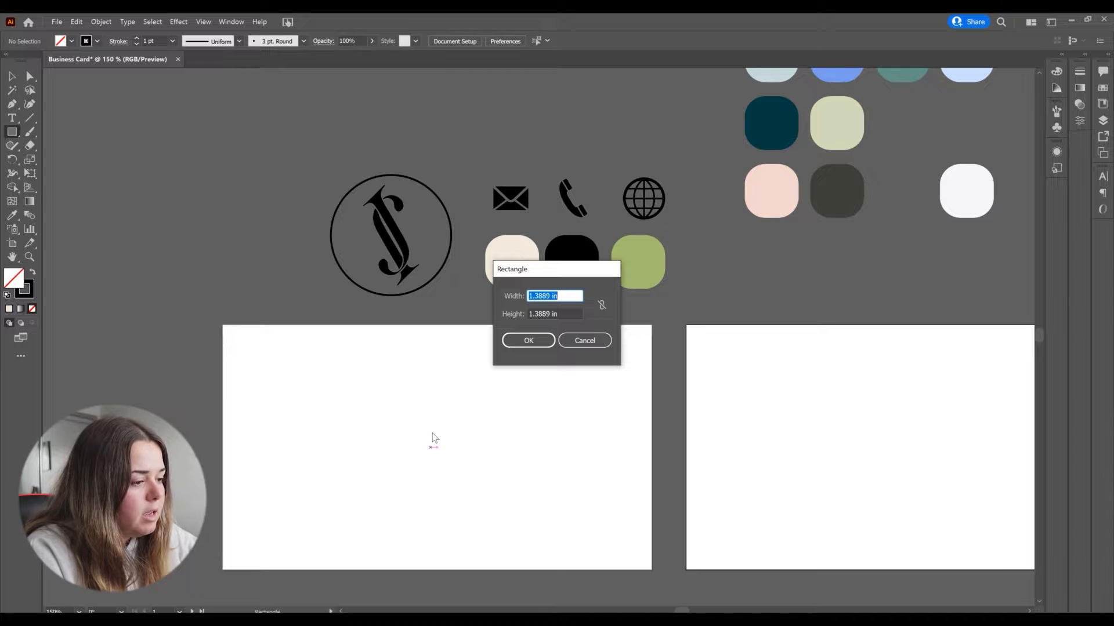
type("3.5")
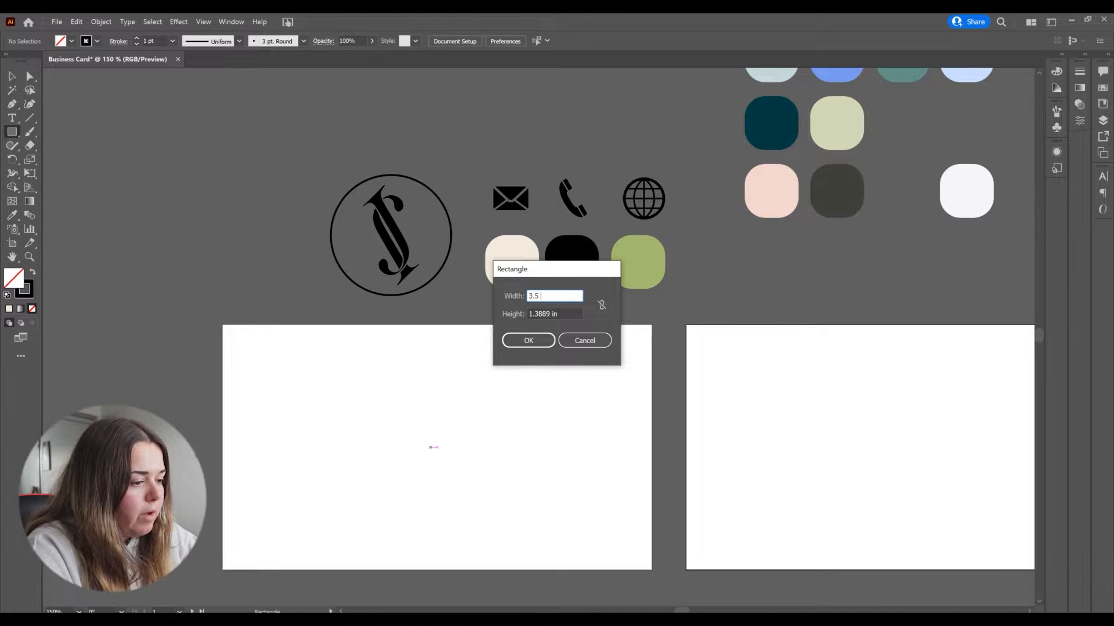
key("Tab")
type("2")
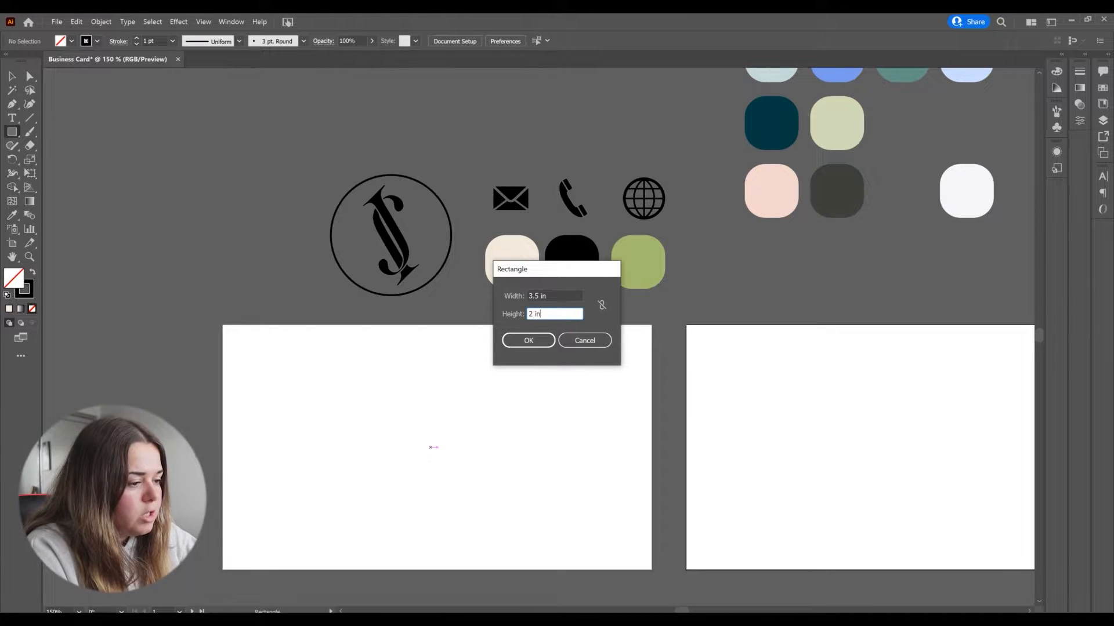
key("Return")
key("v")
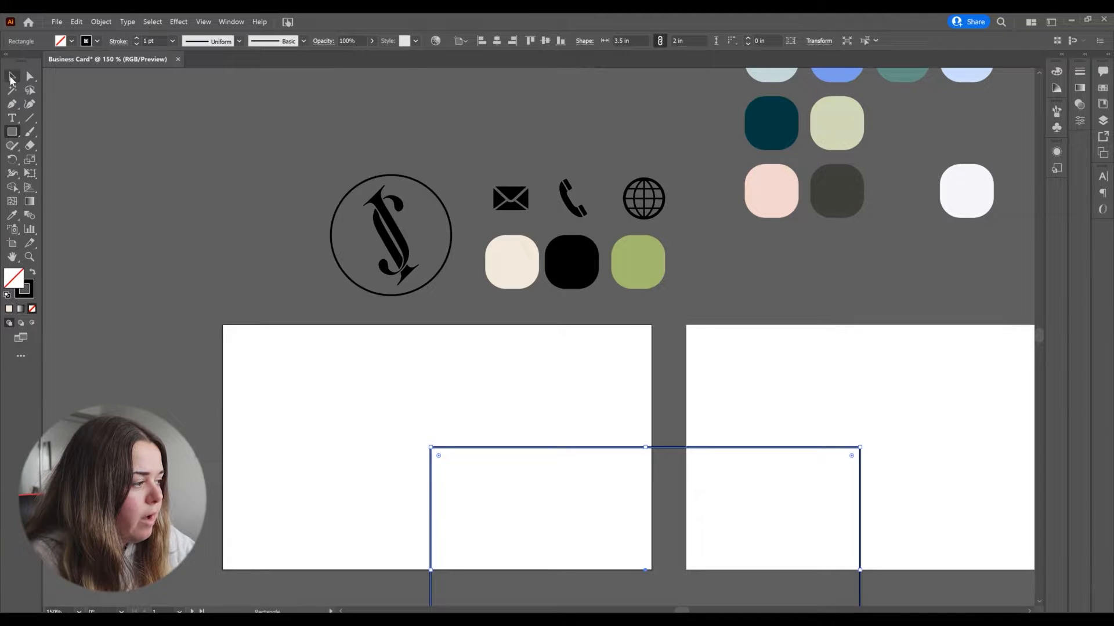
left_click_drag(606, 464, 391, 327)
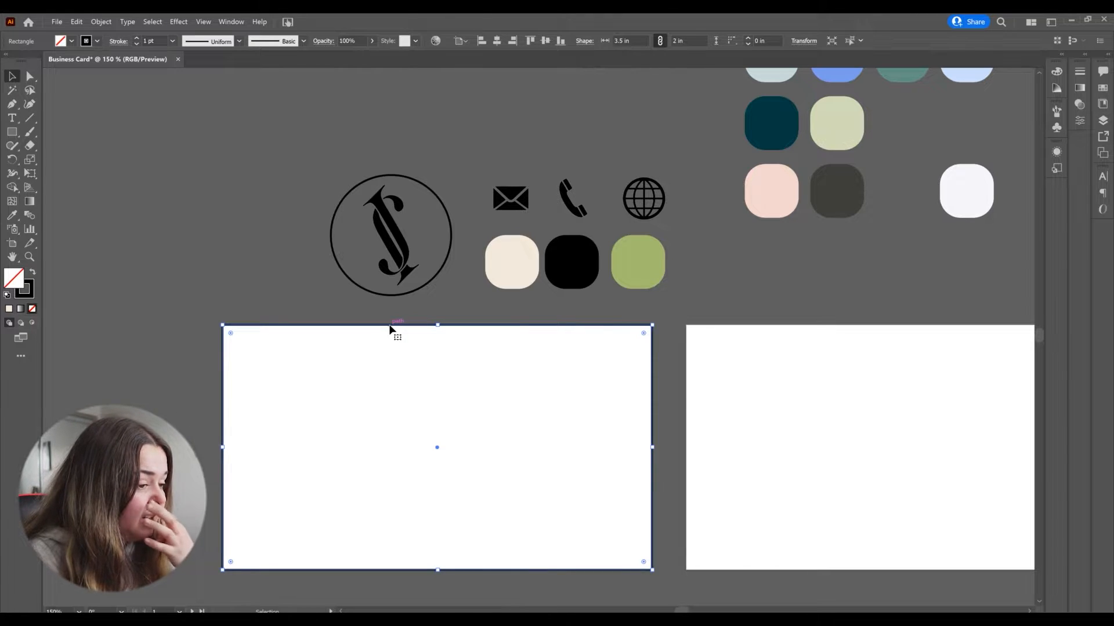
Step: Fill the card rectangle with the cream swatch colour using the Eyedropper
scroll(525, 393, "down", 1)
left_click(486, 418)
left_click(342, 348)
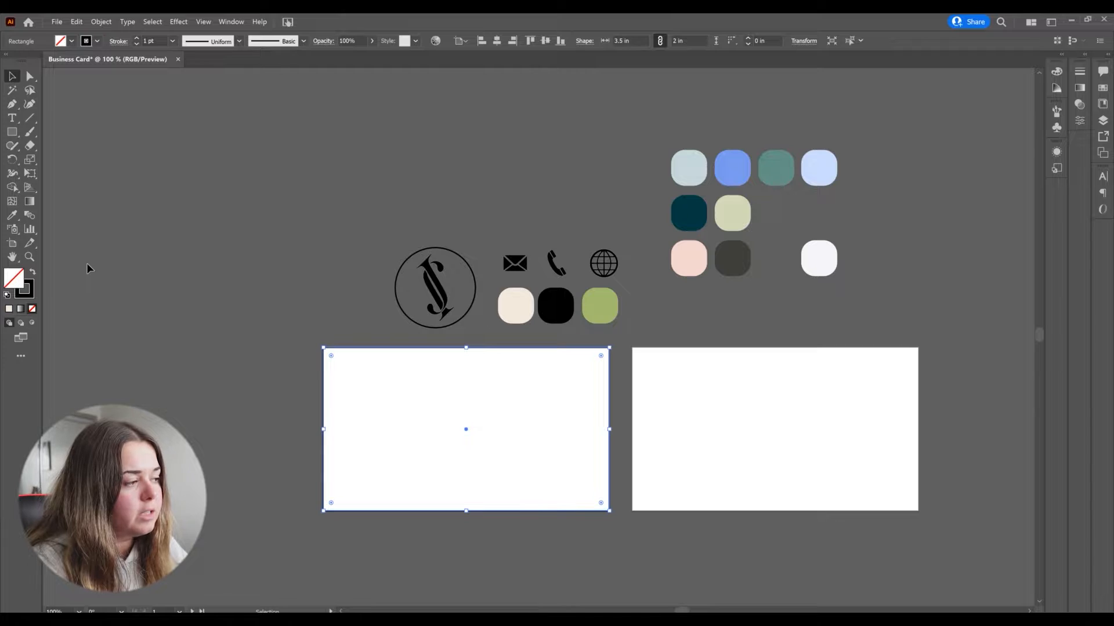
left_click(32, 272)
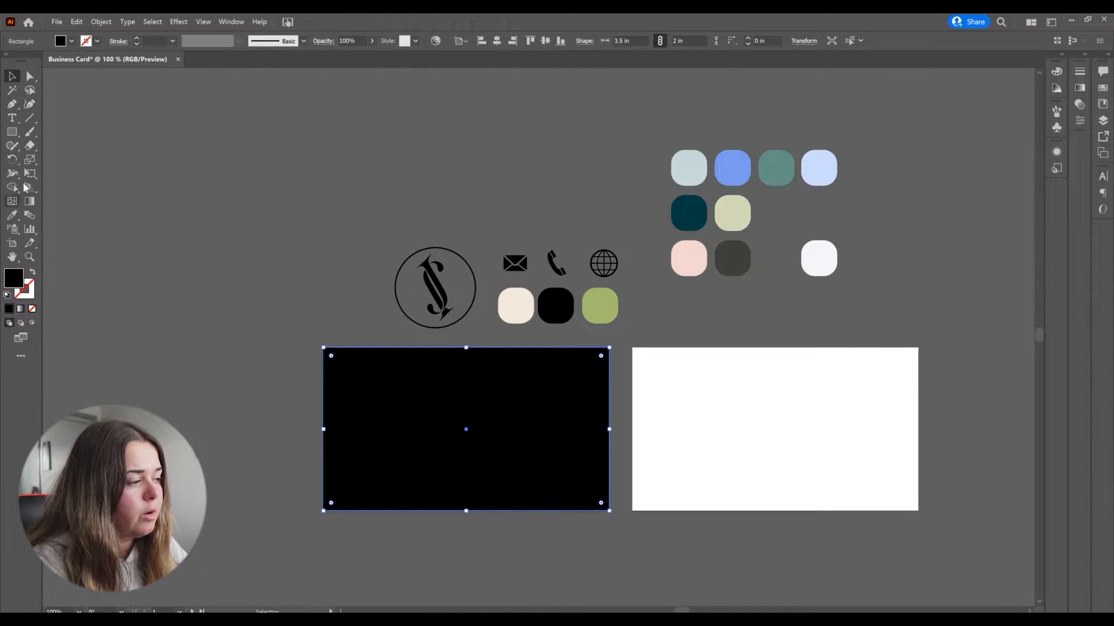
left_click(12, 216)
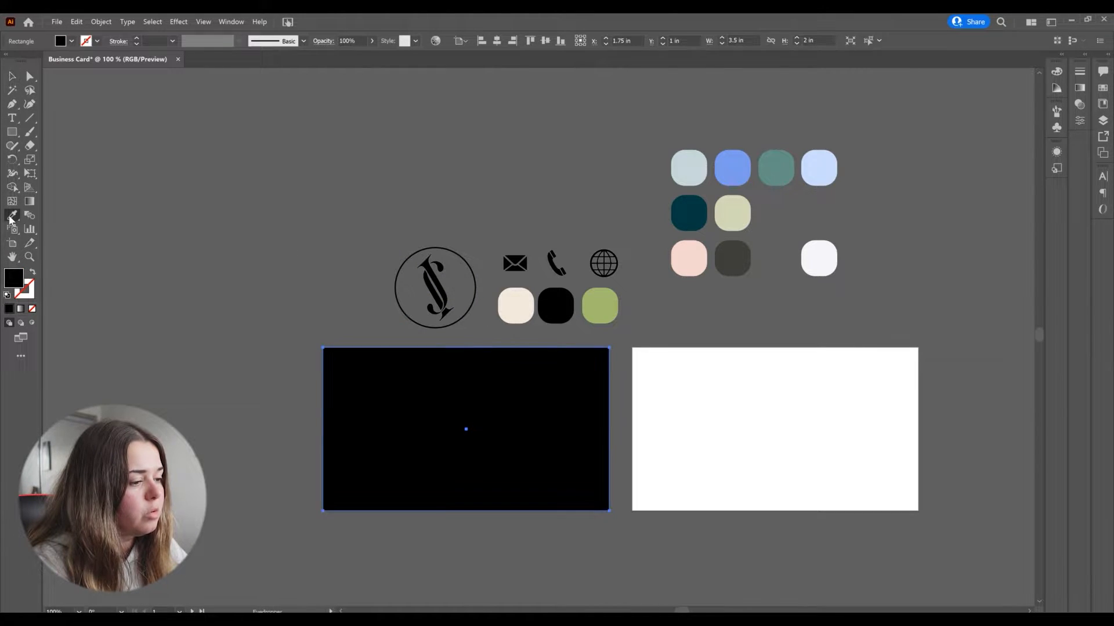
left_click(518, 306)
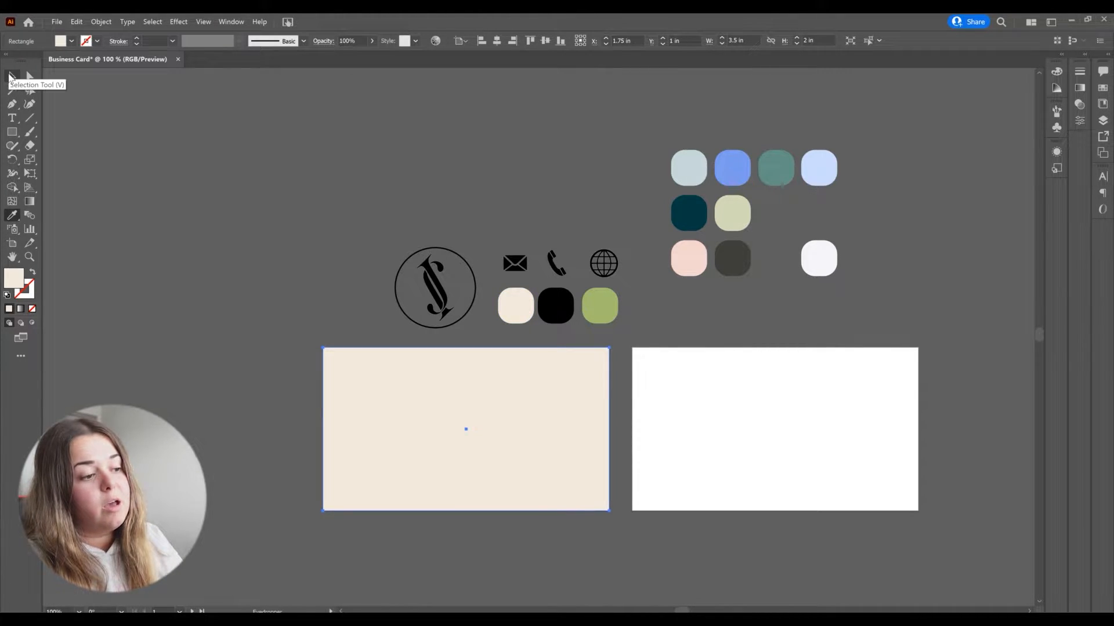
Step: Duplicate the cream rectangle onto the right card artboard
left_click(10, 76)
left_click(214, 256)
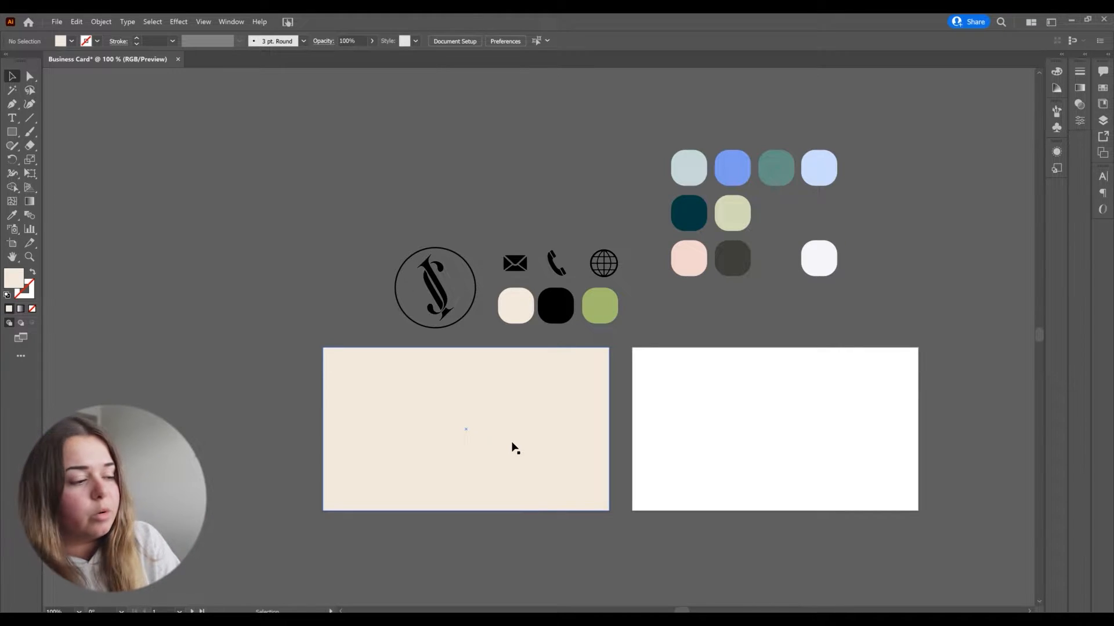
left_click_drag(443, 443, 757, 438)
left_click(886, 266)
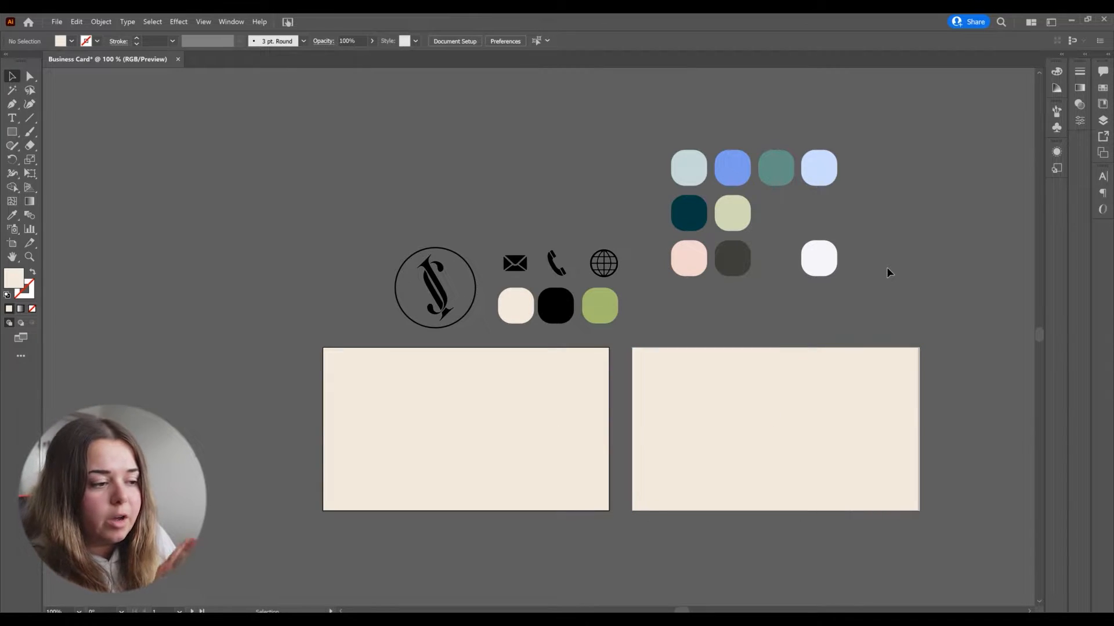
left_click_drag(836, 391, 835, 390)
left_click(851, 318)
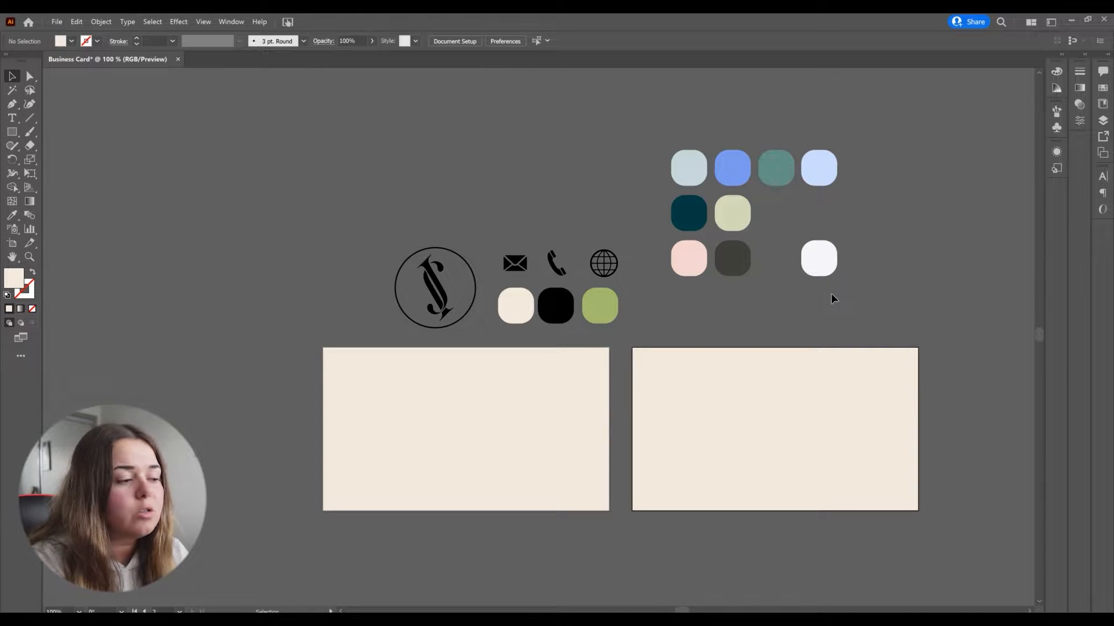
Step: Bring the logo to the front and move it onto the upper centre of the left card
mouse_move(450, 298)
left_mouse_down()
mouse_move(460, 393)
mouse_move(447, 290)
left_mouse_up()
right_click(447, 290)
mouse_move(496, 407)
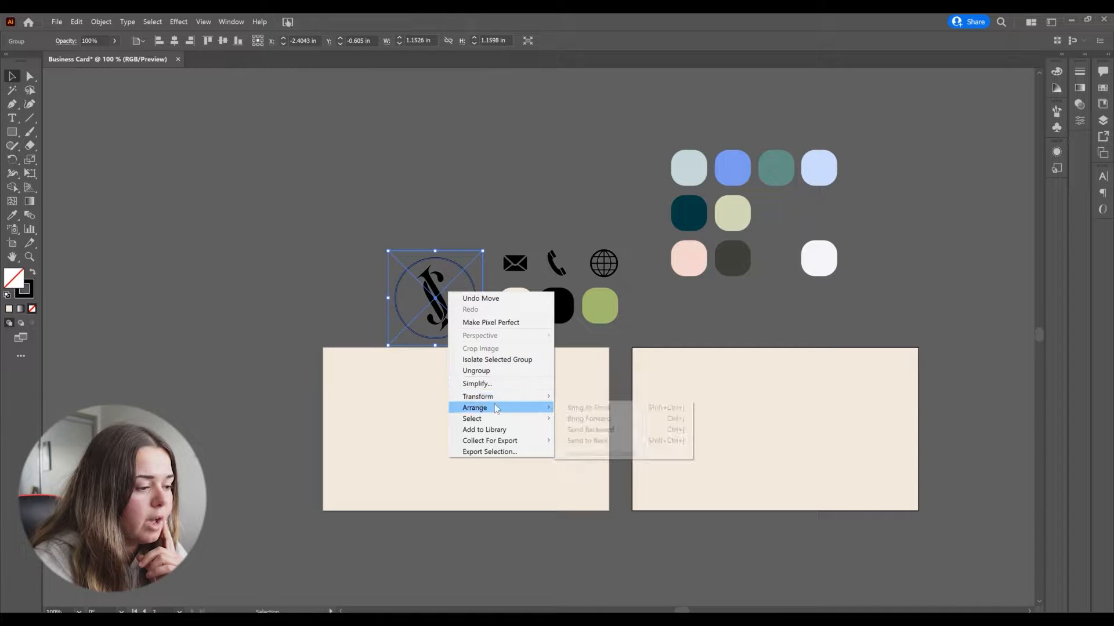
left_click(583, 407)
left_click(486, 235)
left_click_drag(445, 324, 466, 399)
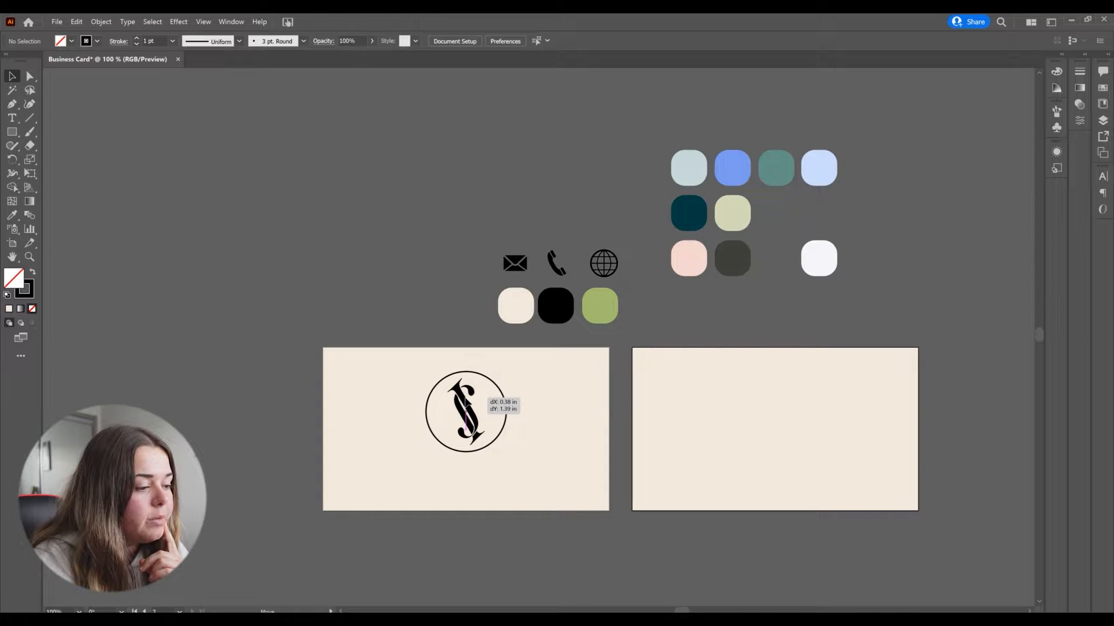
left_click_drag(466, 399, 466, 399)
left_click(441, 310)
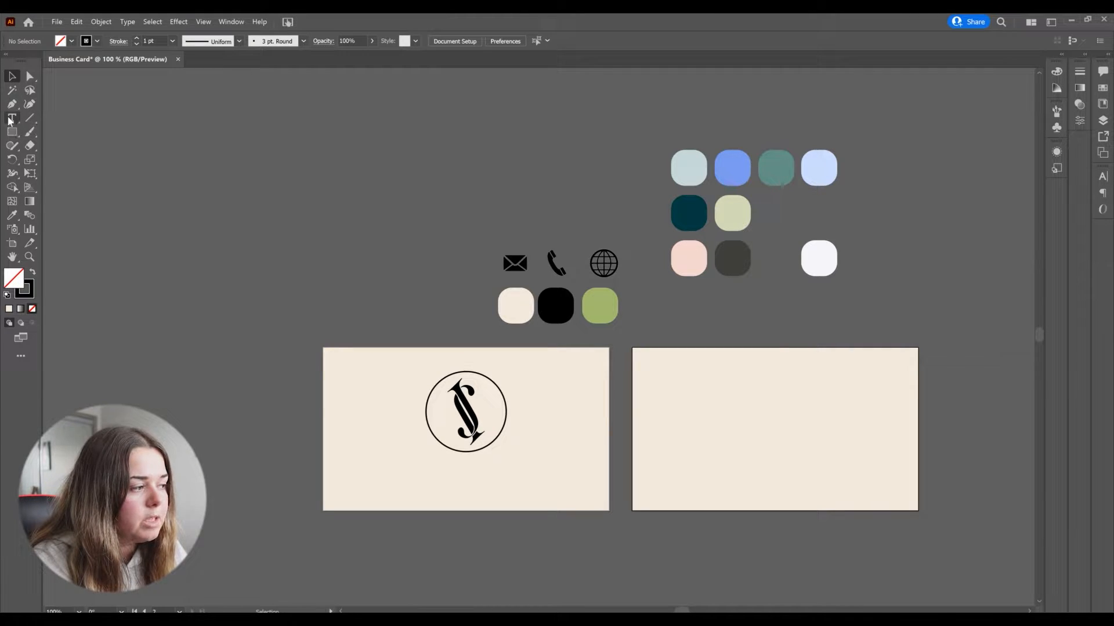
Step: Add the text GRAPHIC DESIGNER below the logo on the left card
key("t")
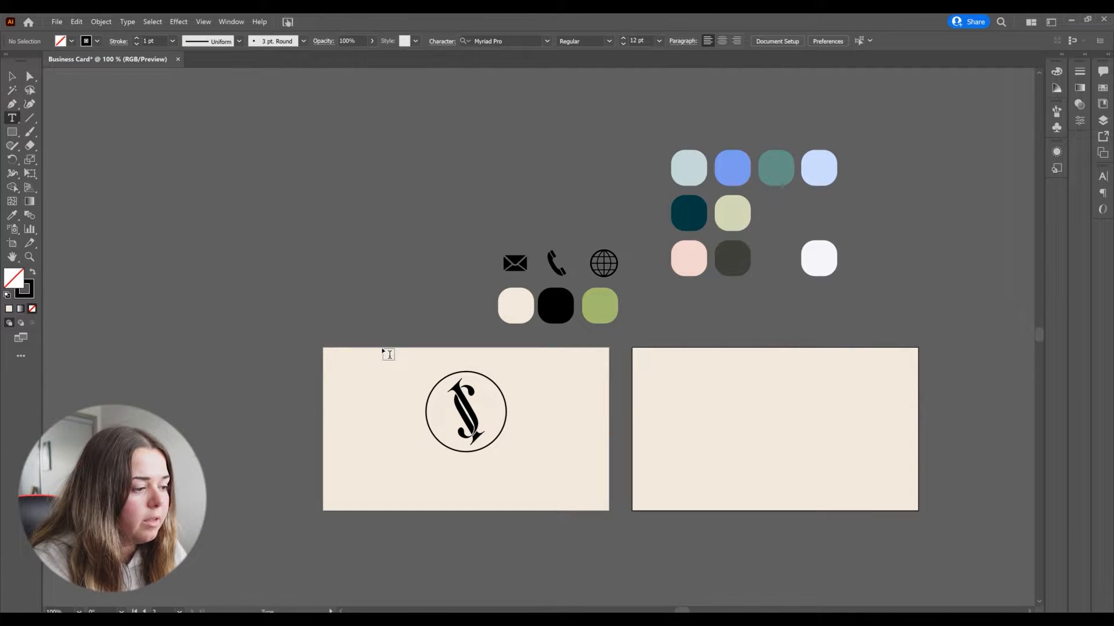
left_click(415, 479)
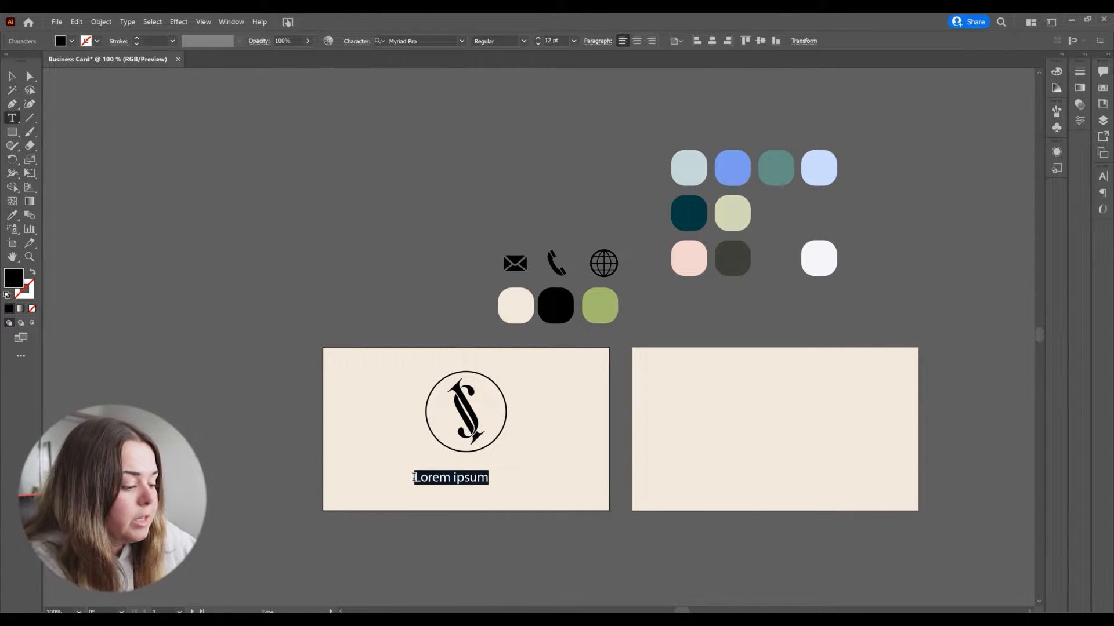
type("GRA")
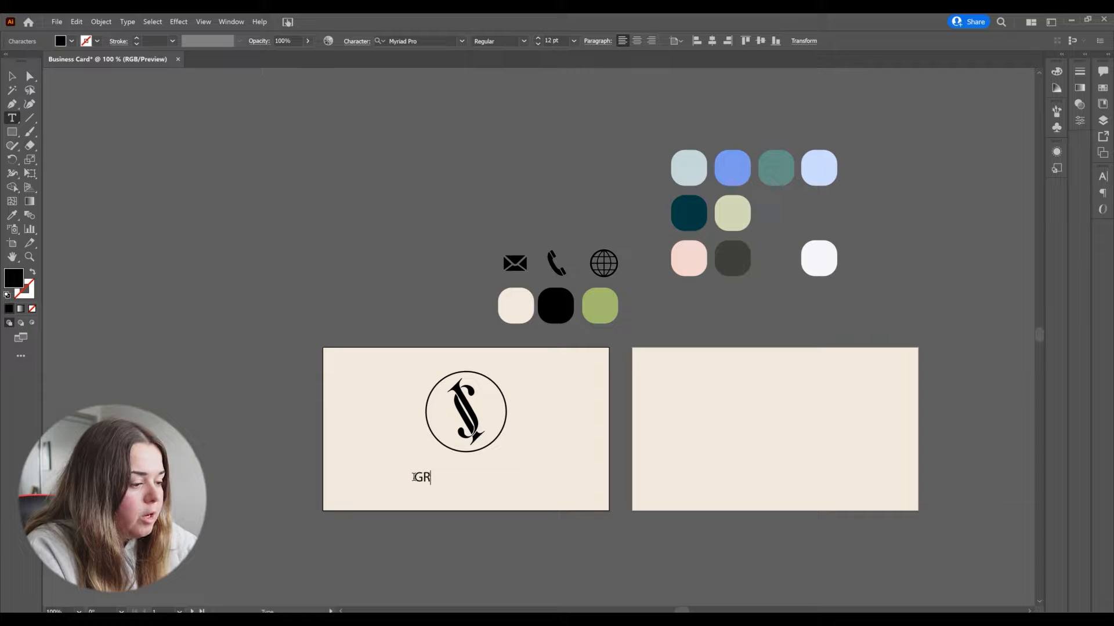
key("BackSpace")
type("APHI")
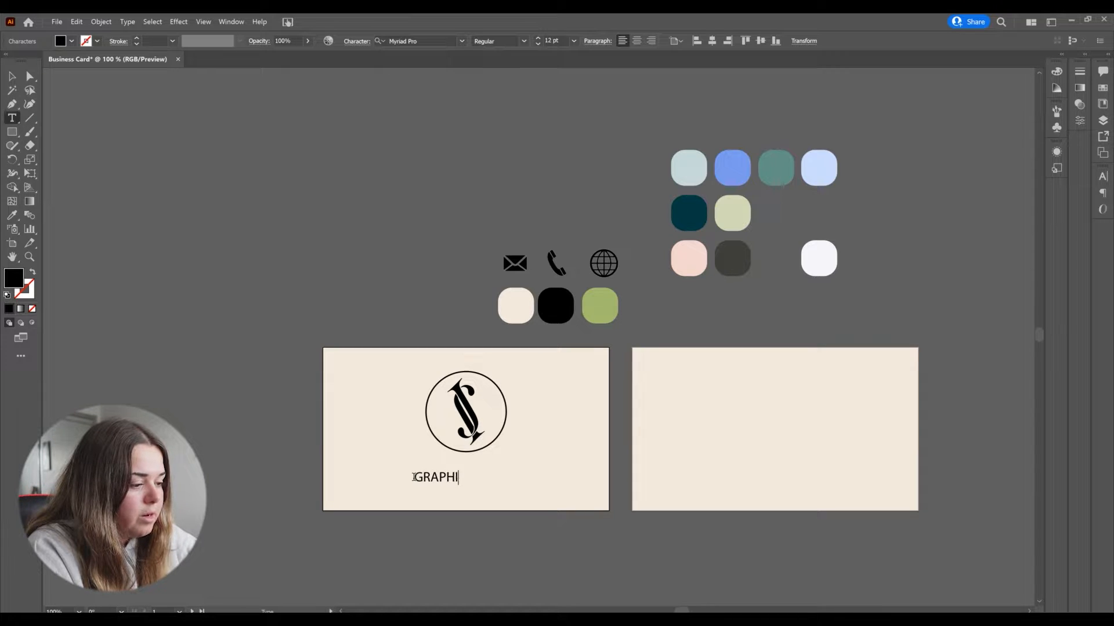
type("C DESIGNER")
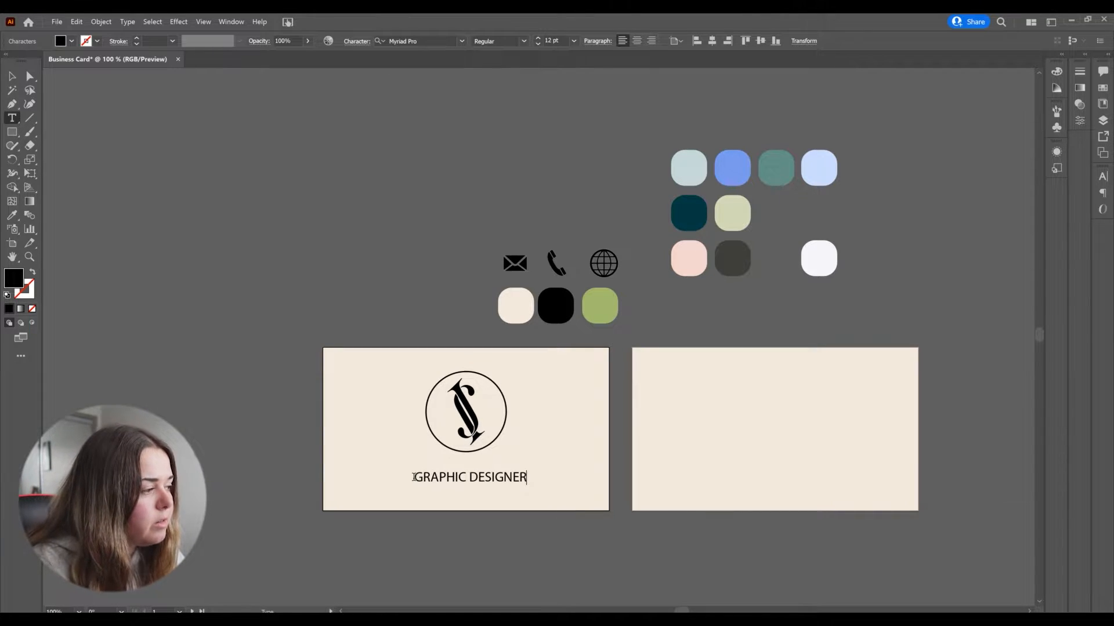
key("Escape")
Step: Set the GRAPHIC DESIGNER text's font to Bodoni MT Bold
left_click(423, 306)
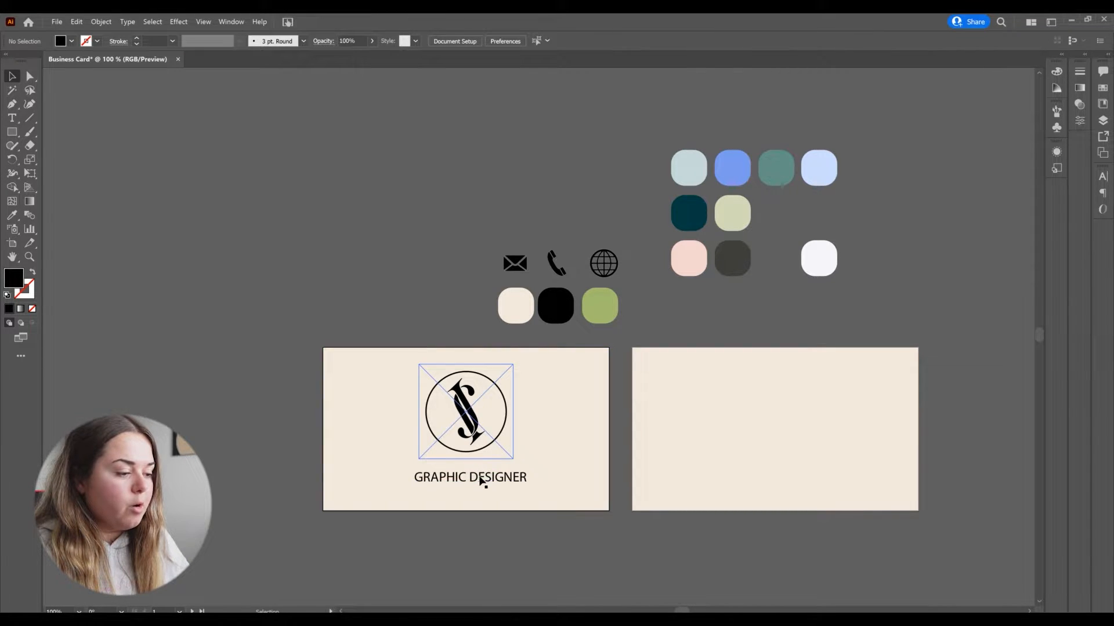
left_click(482, 480)
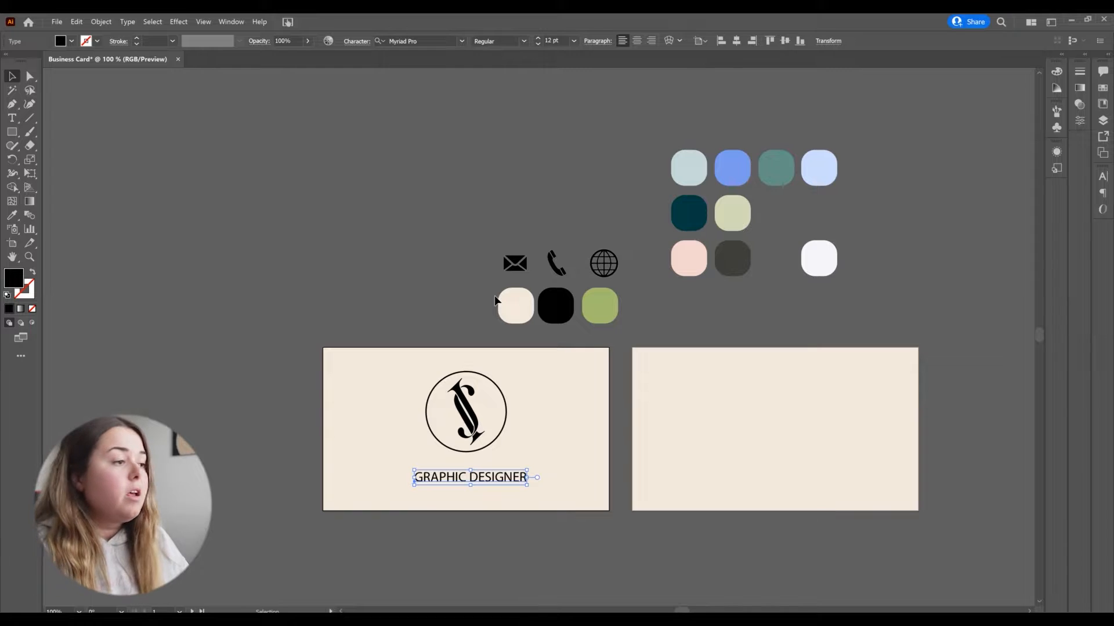
left_click(461, 41)
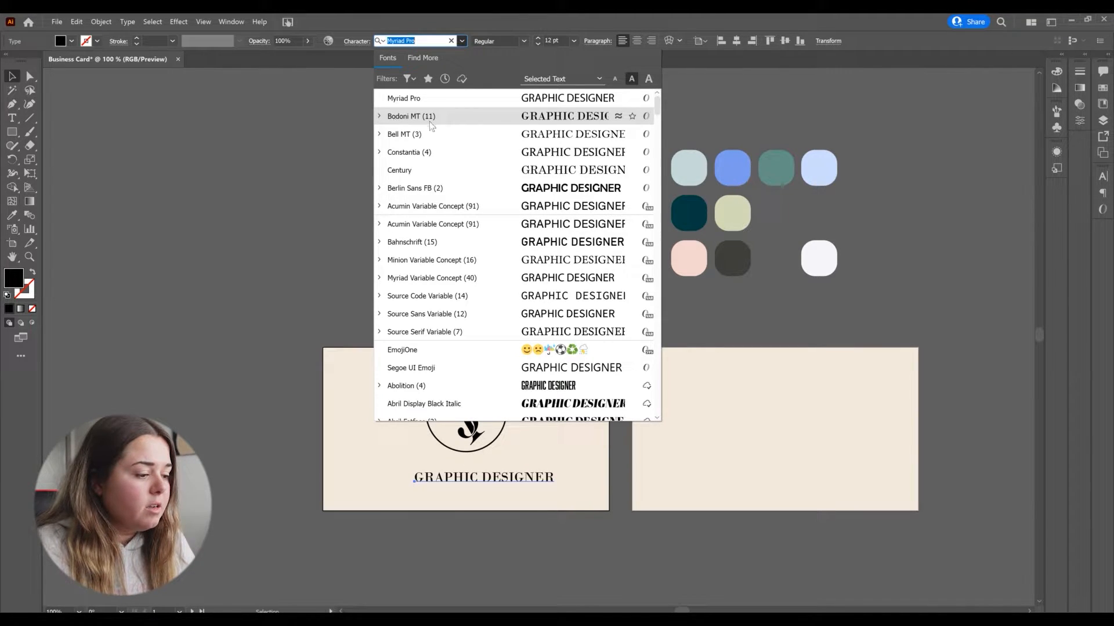
left_click(379, 116)
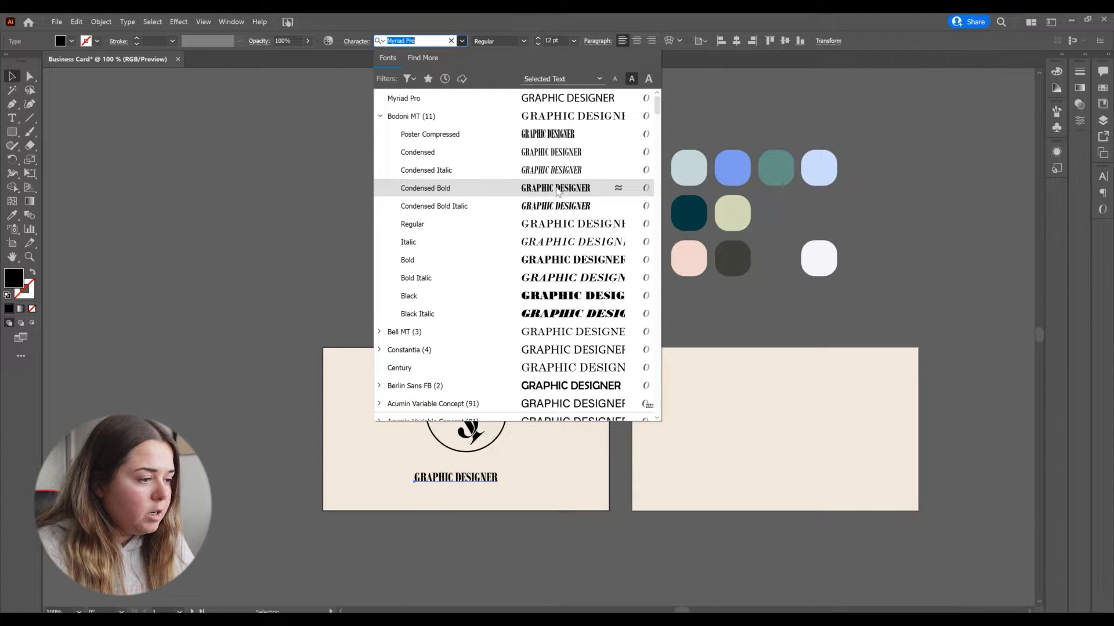
left_click(567, 266)
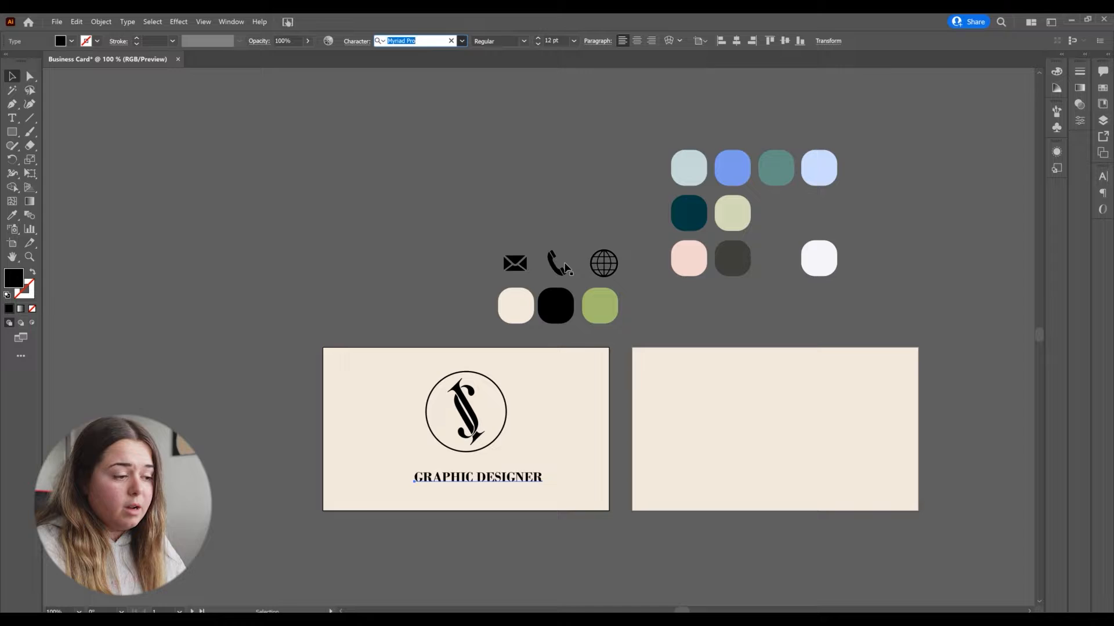
Step: Reposition the GRAPHIC DESIGNER text to centre it under the logo
left_click(512, 481)
mouse_move(510, 479)
left_mouse_down()
mouse_move(497, 482)
mouse_move(505, 475)
left_mouse_up()
left_click(364, 248)
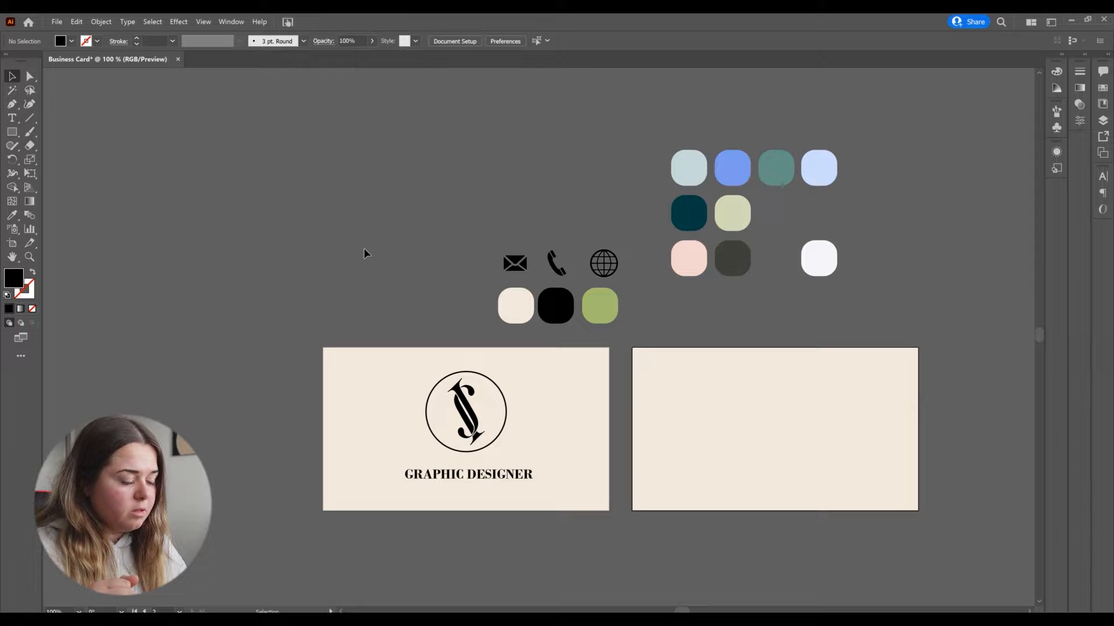
Step: Rearrange the left card with the logo on the left and GRAPHIC DESIGNER beside it, then lock the card background
left_click_drag(476, 423, 383, 430)
left_click_drag(481, 472, 522, 432)
left_click(538, 498)
key("ctrl+2")
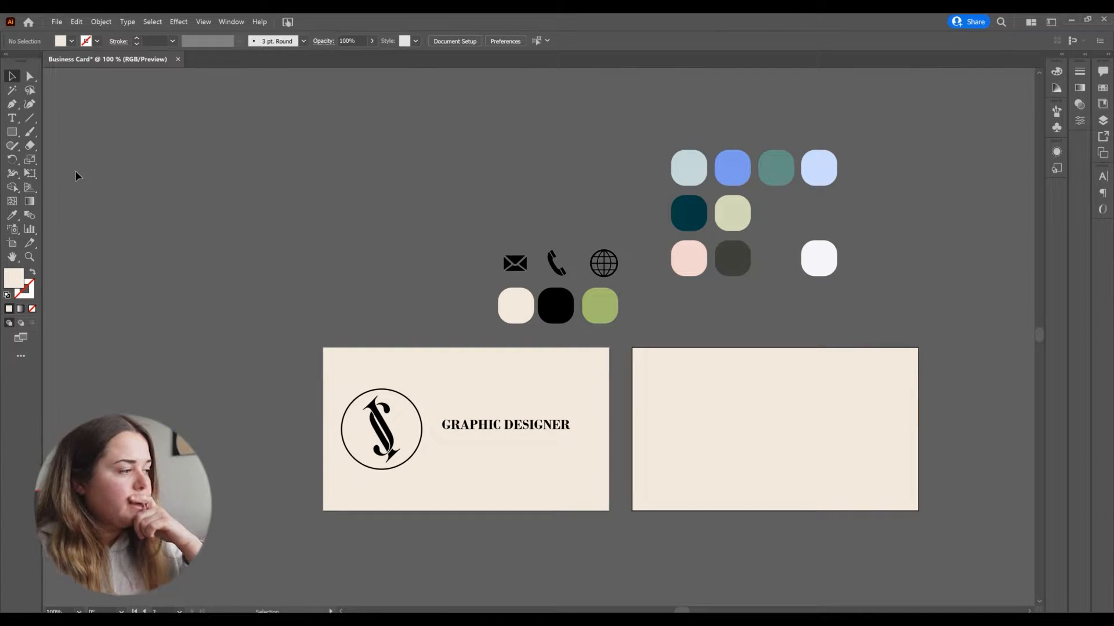
Step: Draw a straight horizontal line about 2.05 in long beneath the GRAPHIC DESIGNER text with the Pen tool
left_click(12, 103)
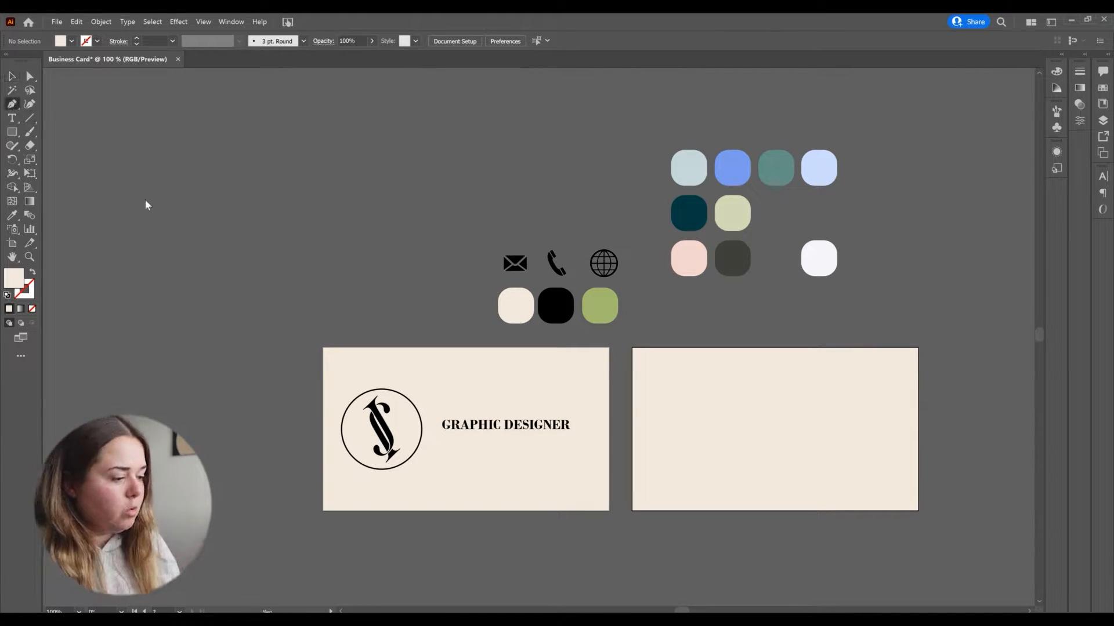
left_click(442, 443)
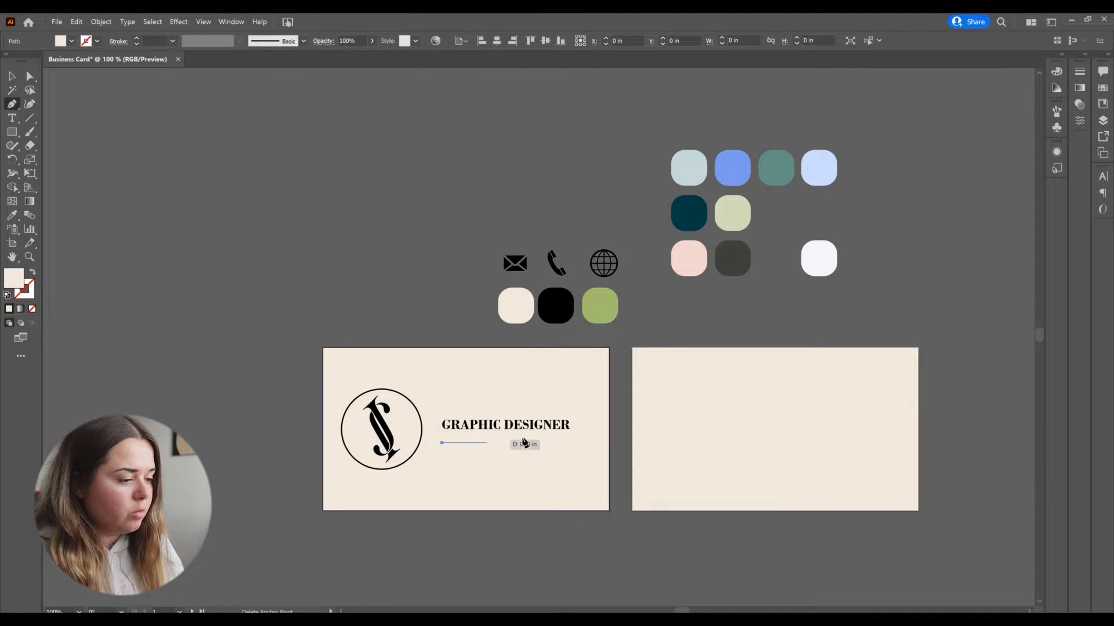
left_click(609, 442)
key("v")
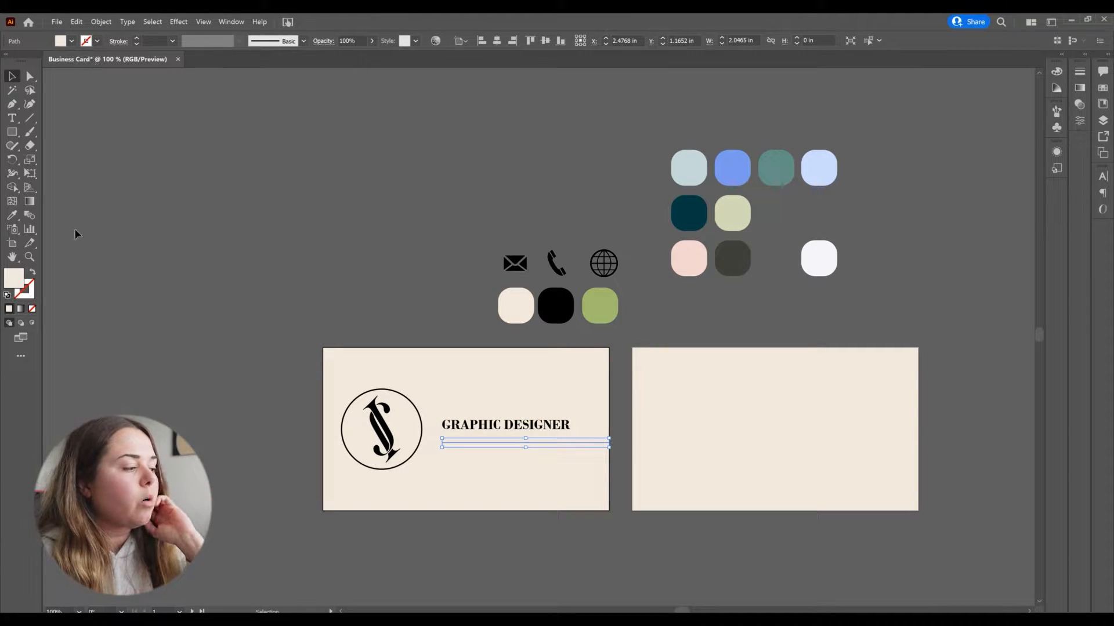
Step: Give the line a green stroke sampled from the green swatch and no fill
left_click(32, 275)
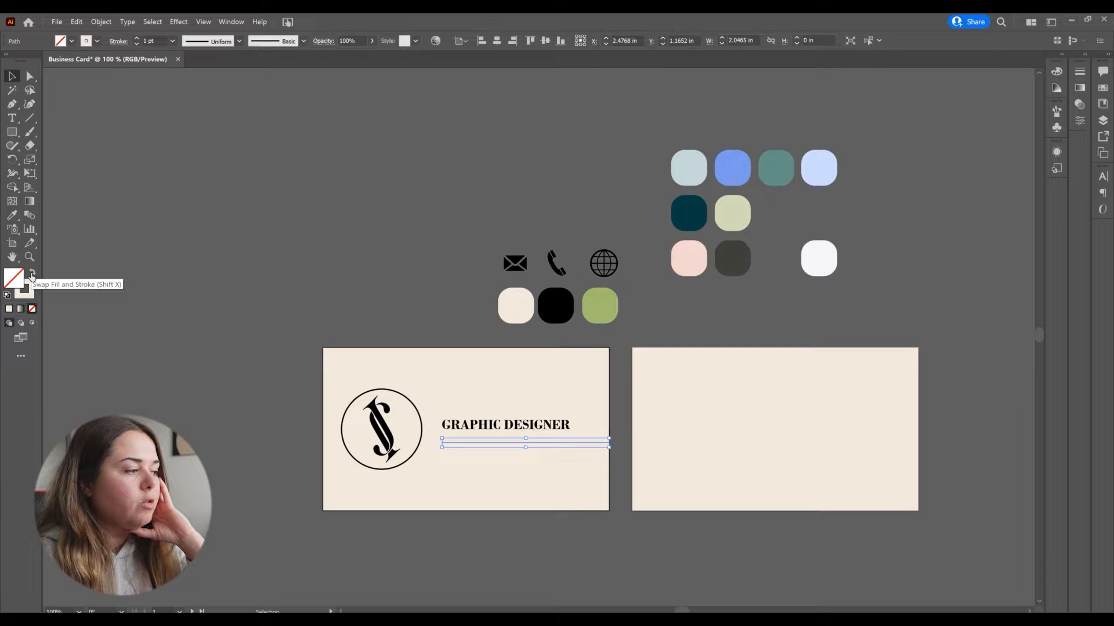
left_click(13, 216)
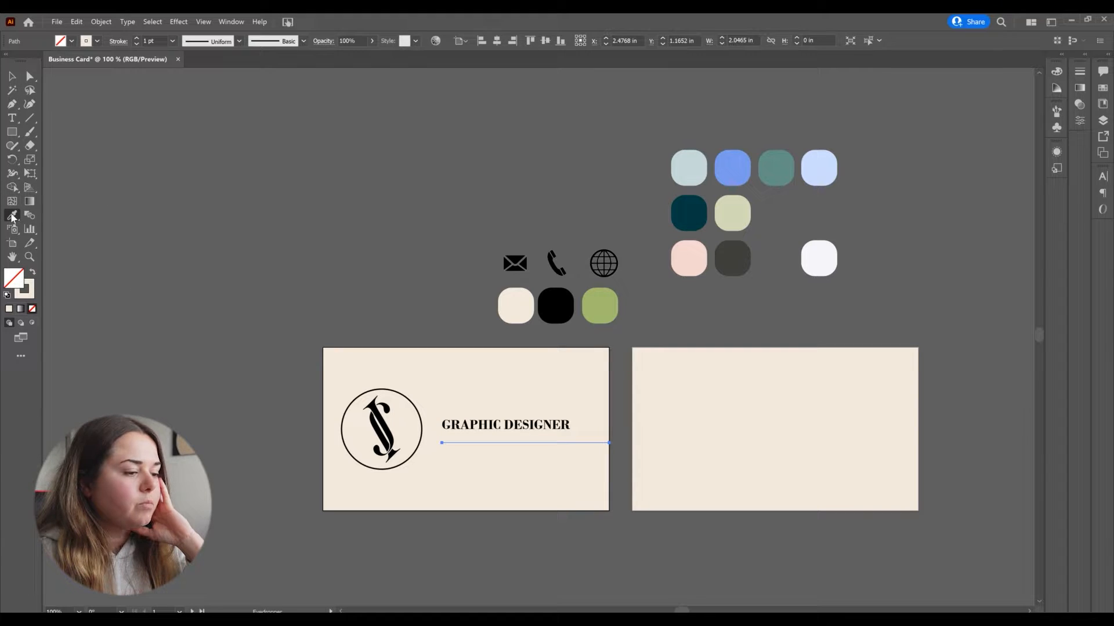
left_click(604, 309)
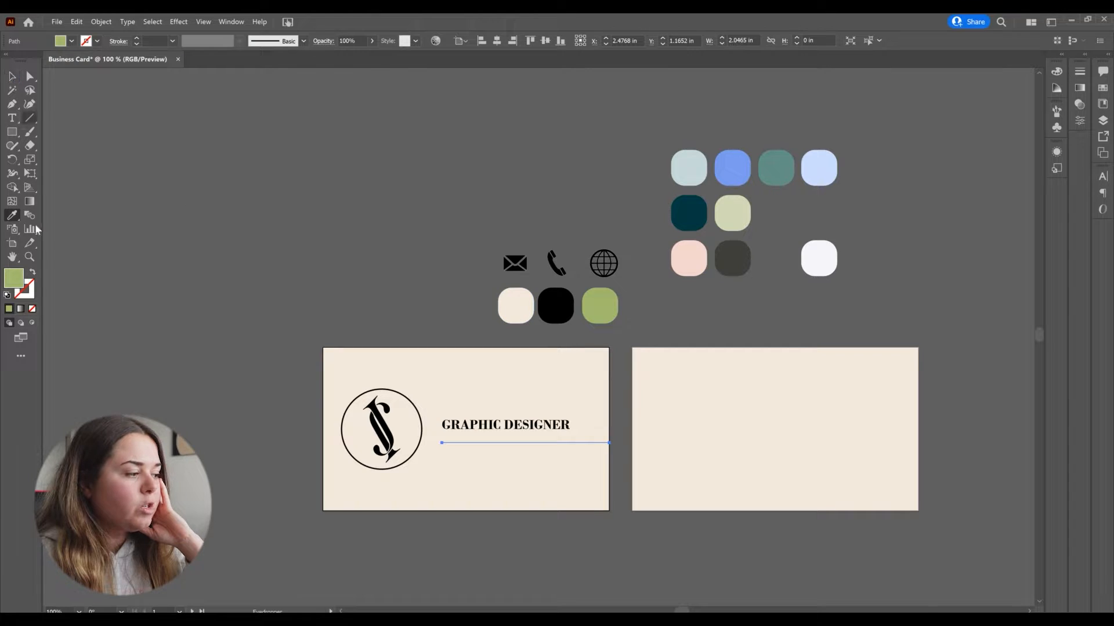
left_click(34, 272)
left_click(10, 86)
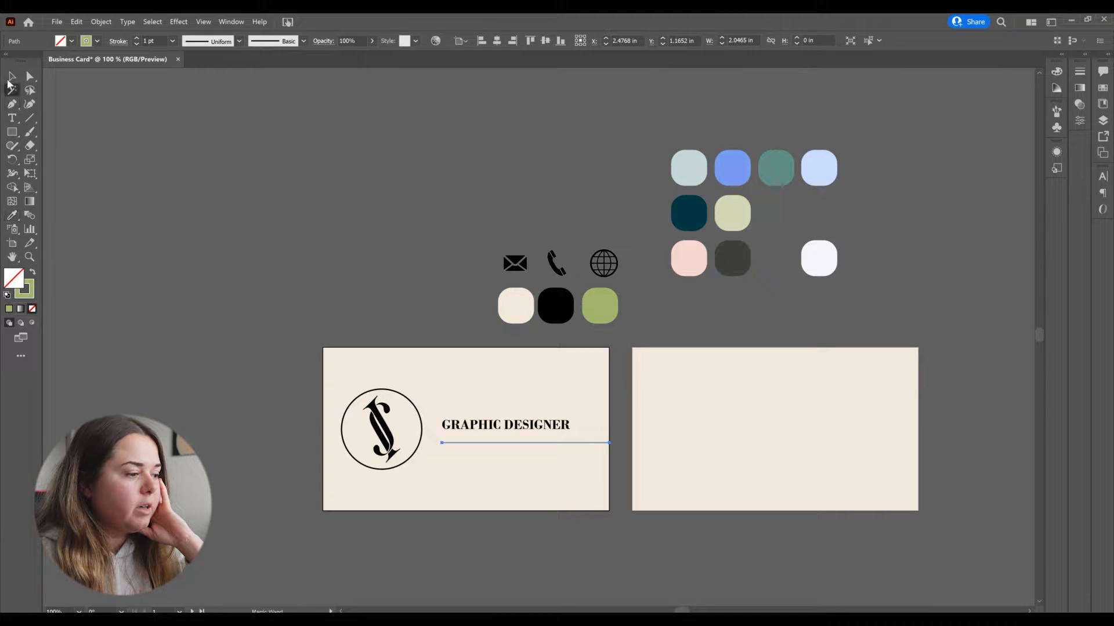
left_click(11, 78)
left_click(378, 289)
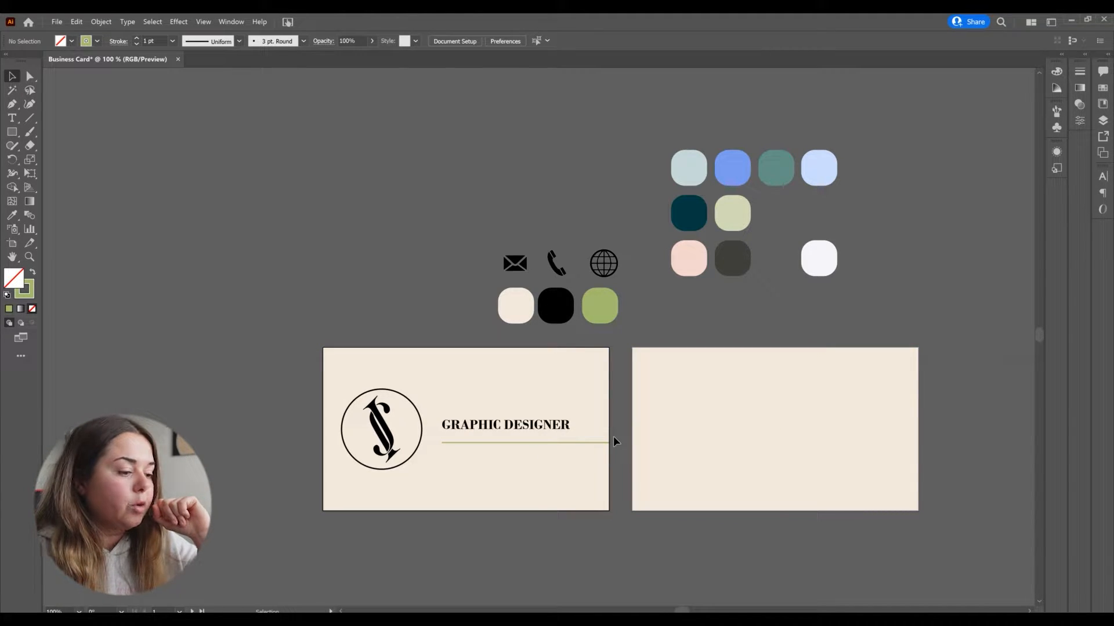
left_click(598, 443)
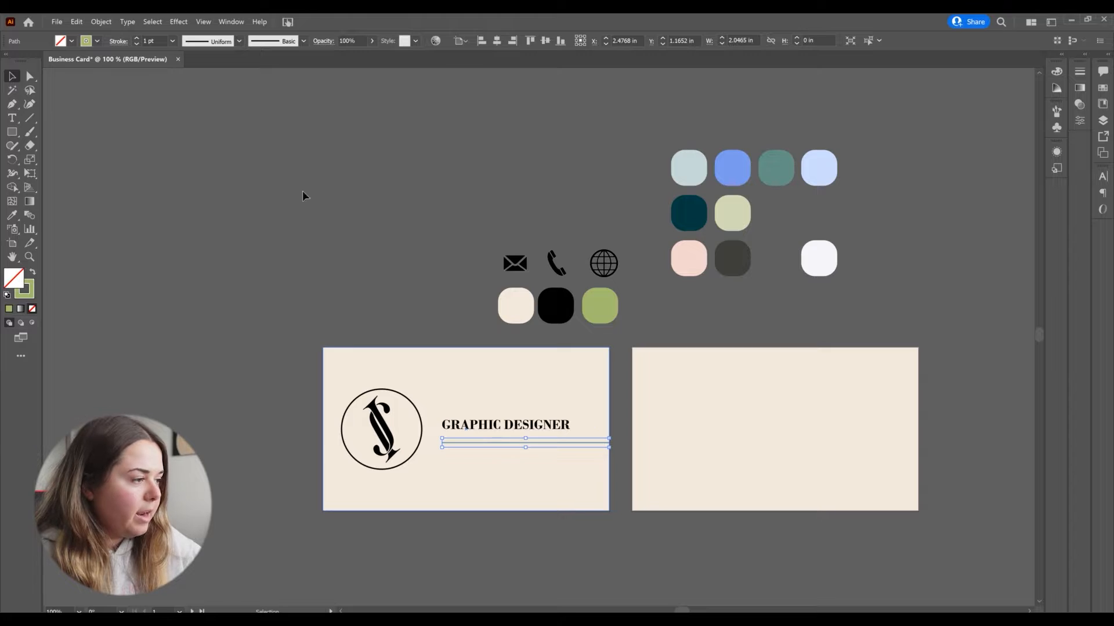
Step: Apply a rough charcoal-style brush to the green line
left_click(304, 41)
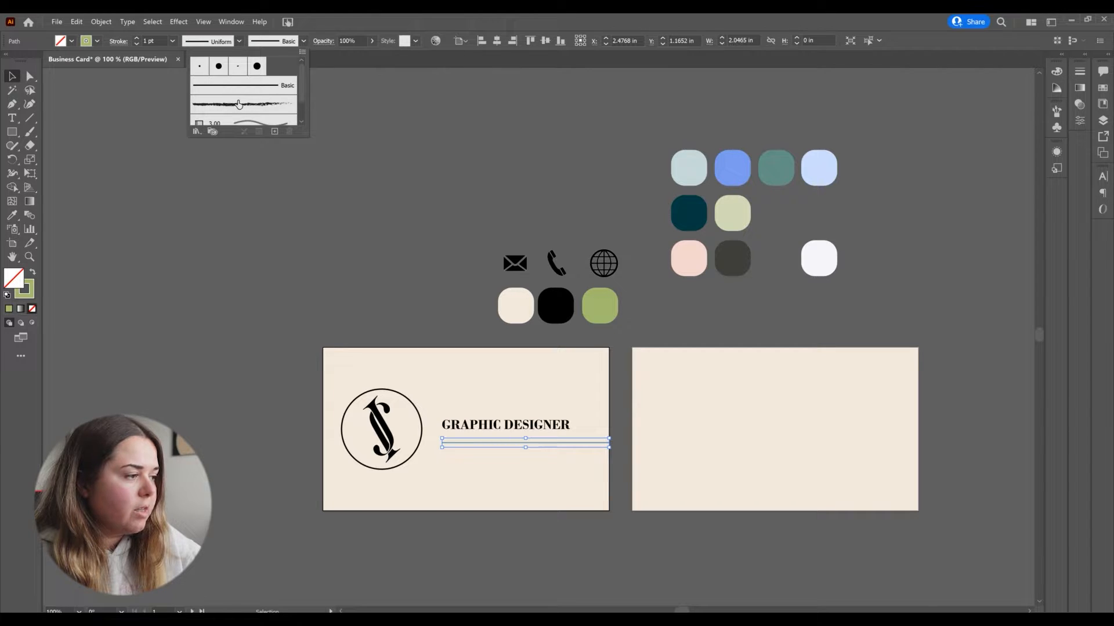
left_click(257, 107)
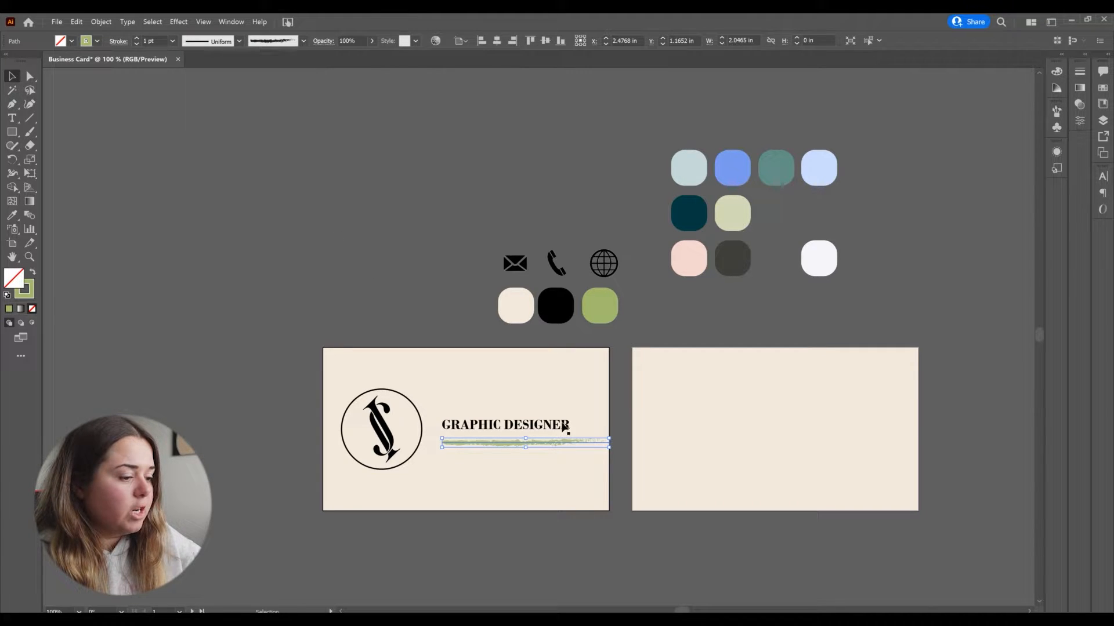
left_click(629, 475)
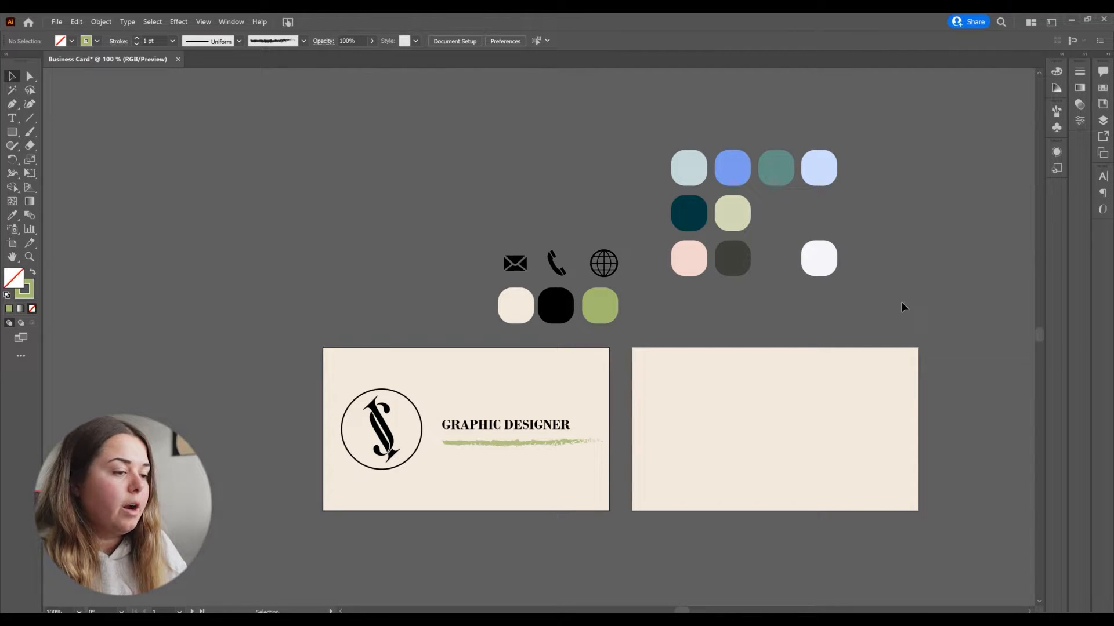
Step: Duplicate the logo onto the right card and scale it down near the card's top centre
scroll(914, 306, "right", 1)
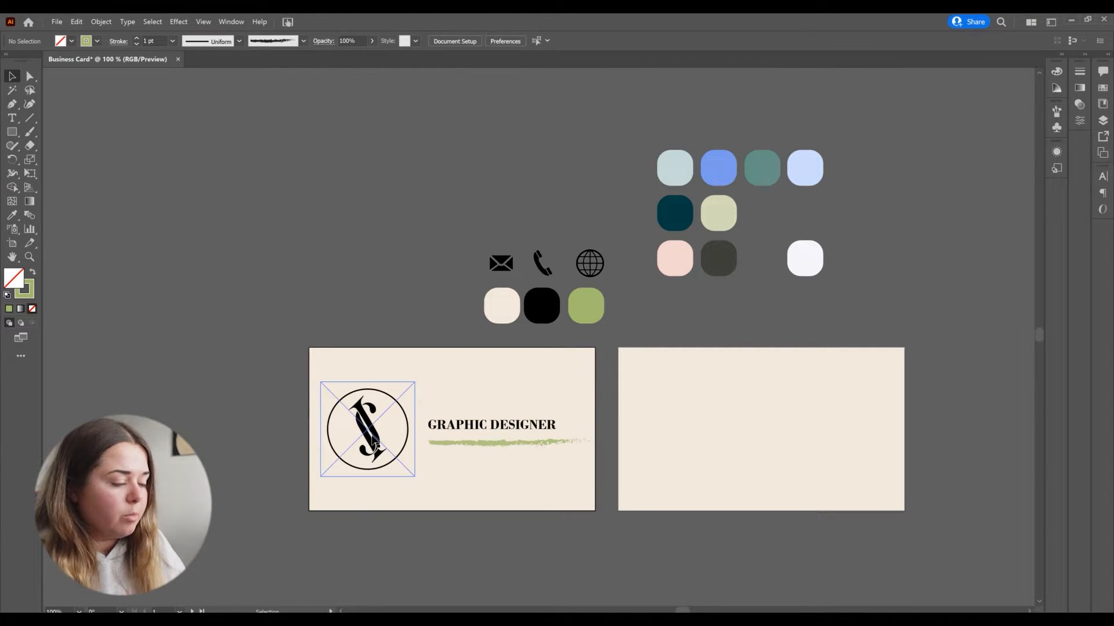
left_click_drag(381, 431, 789, 412)
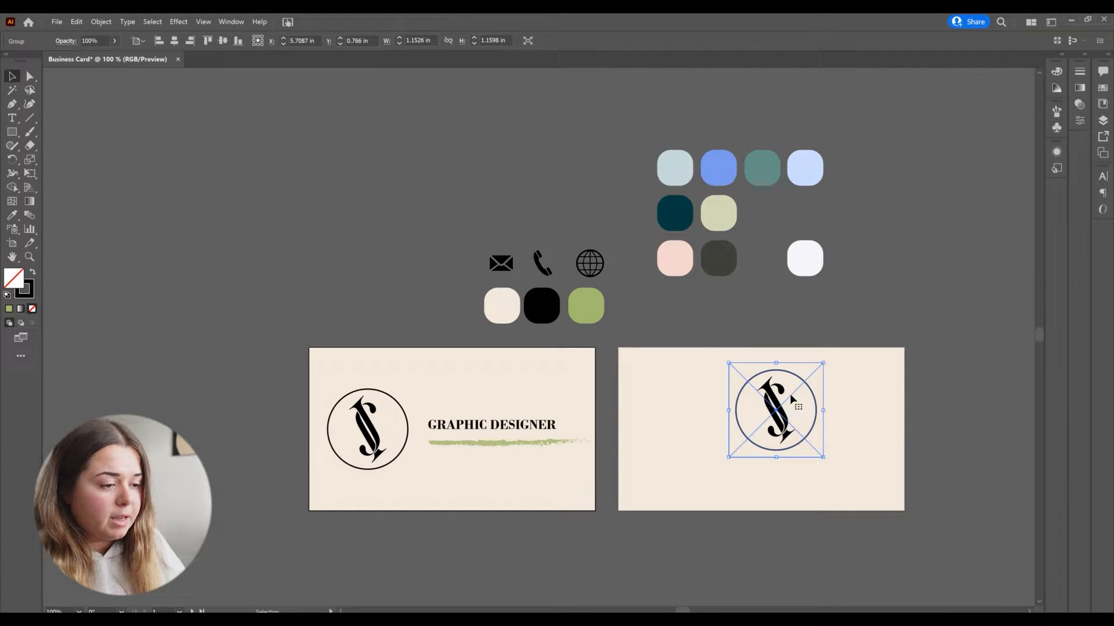
left_click_drag(824, 362, 762, 380)
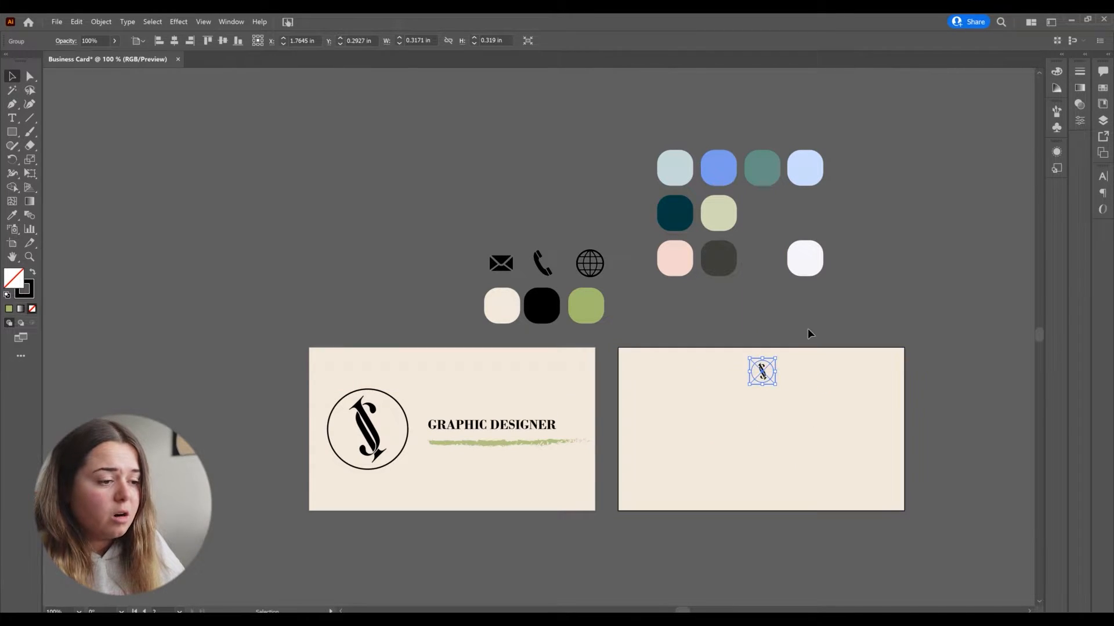
left_click(798, 340)
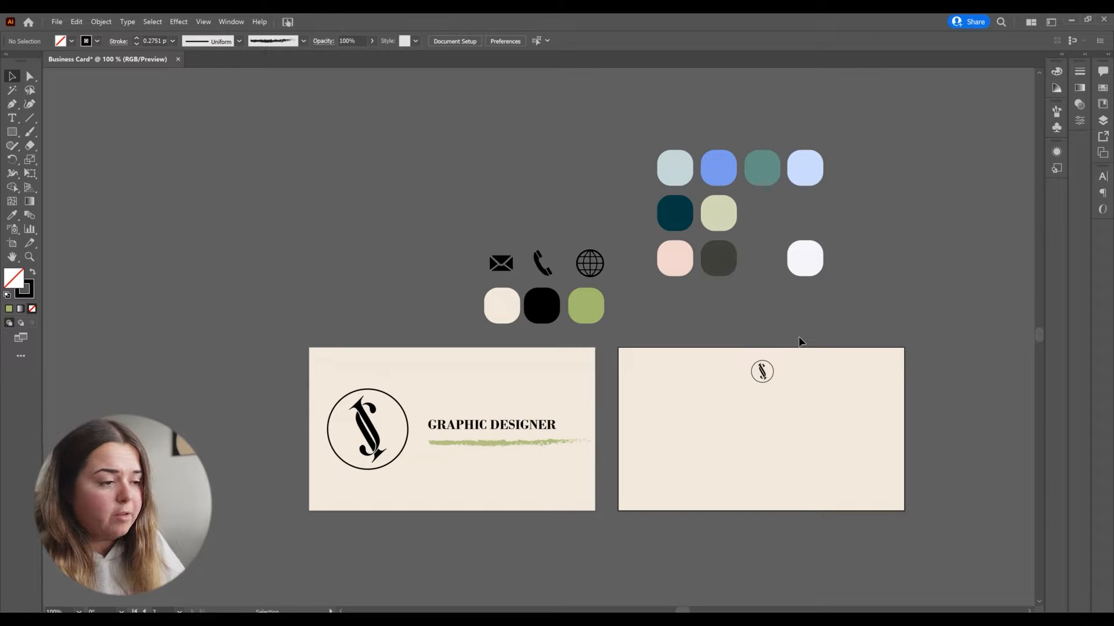
Step: Add the designer's full name in capitals as text below the small logo on the right card
scroll(839, 427, "up", 1)
key("t")
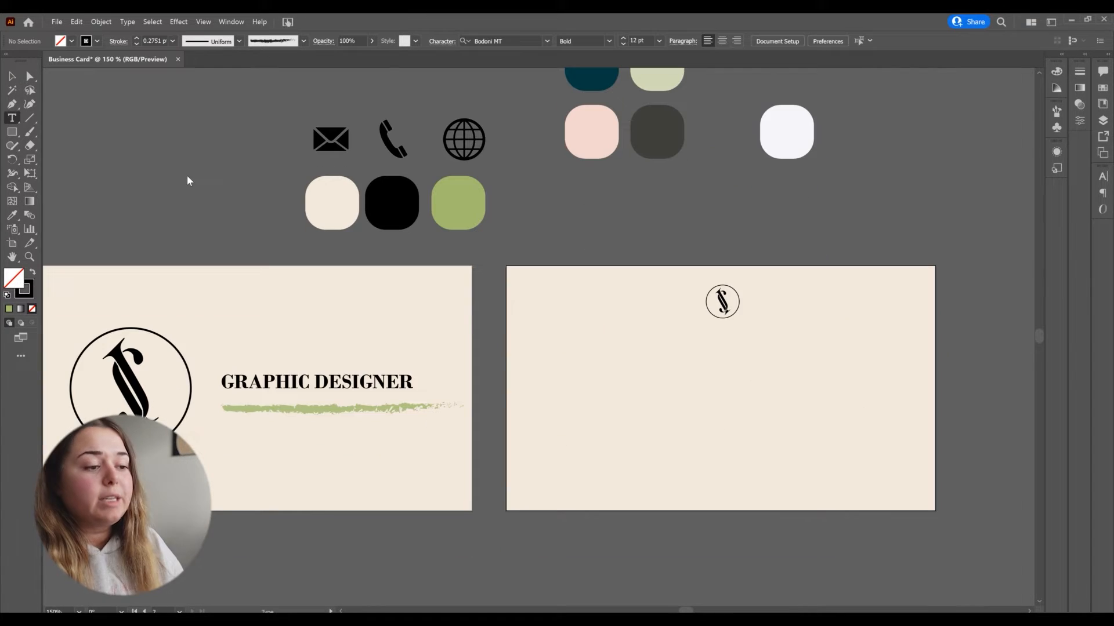
left_click(678, 369)
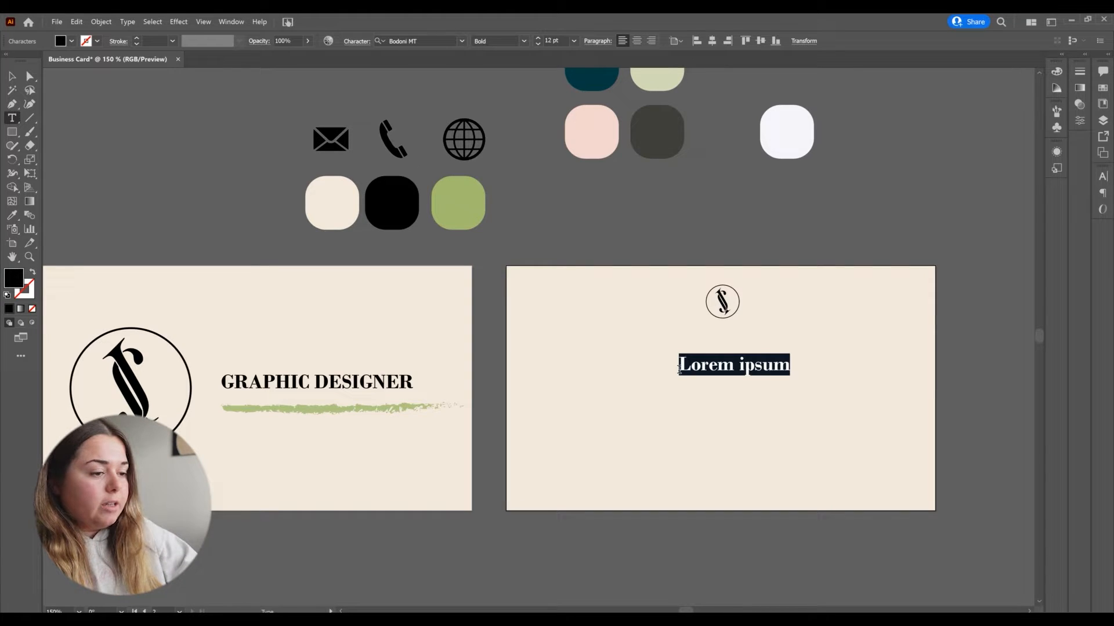
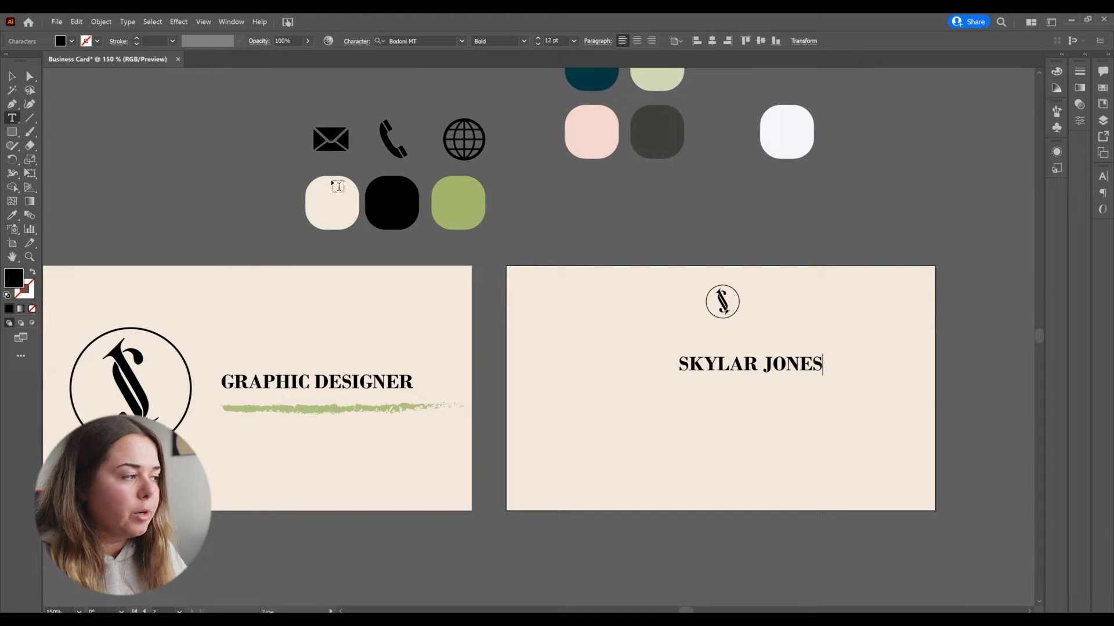
Step: Move the name text up just beneath the small logo
left_click(12, 76)
left_click_drag(796, 367, 777, 345)
left_click(801, 222)
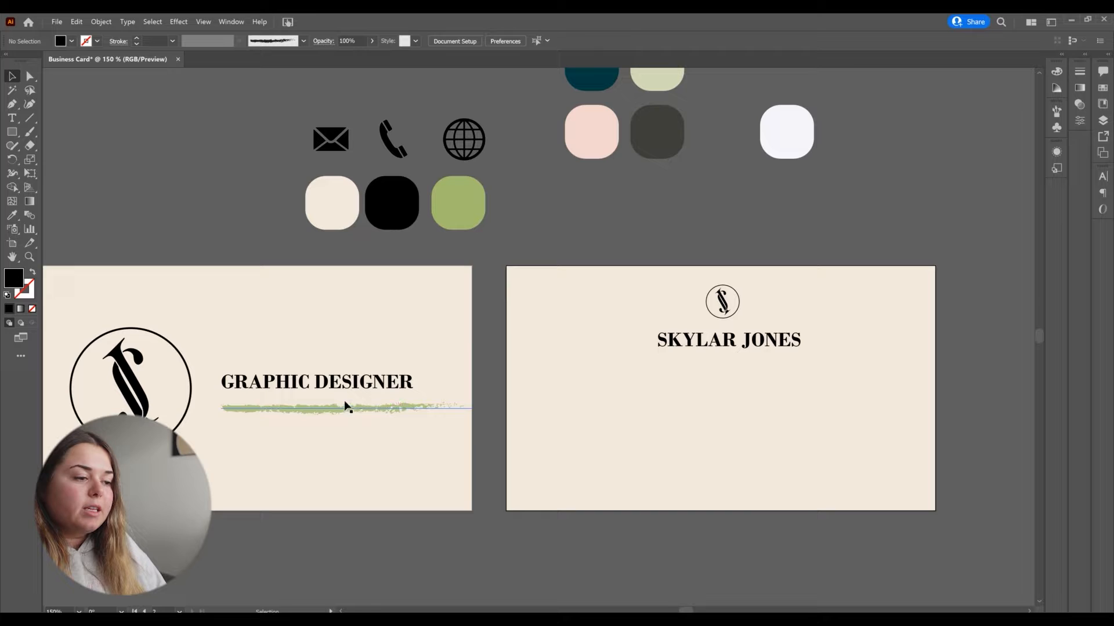
Step: Duplicate the green brush line under the name on the right card and flip its direction
mouse_move(374, 416)
left_mouse_down()
mouse_move(785, 378)
mouse_move(768, 367)
left_mouse_up()
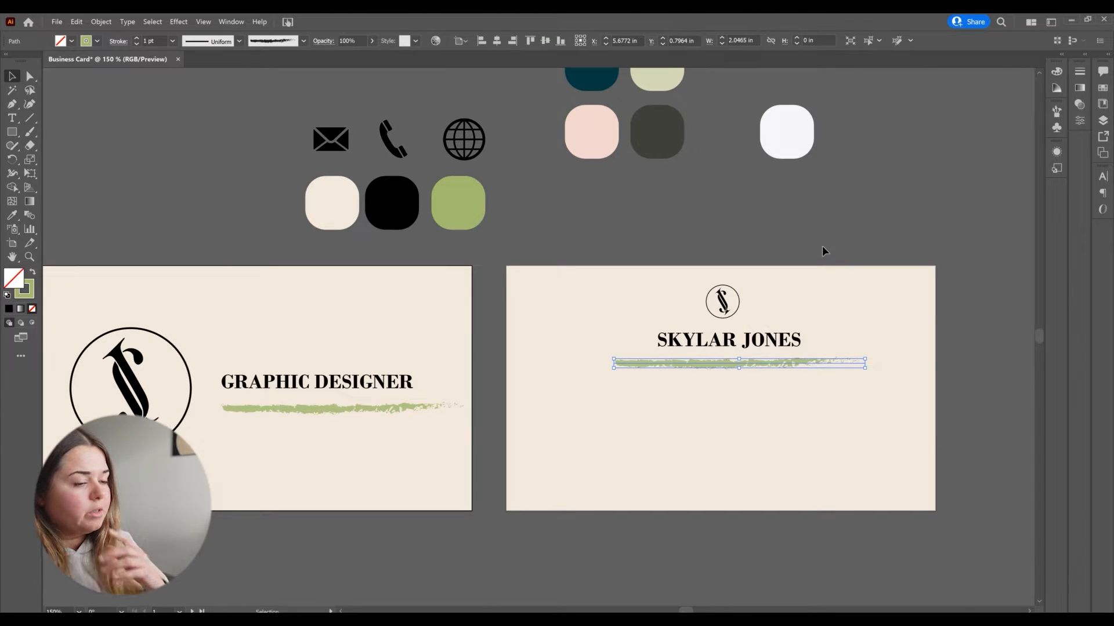
left_click(506, 247)
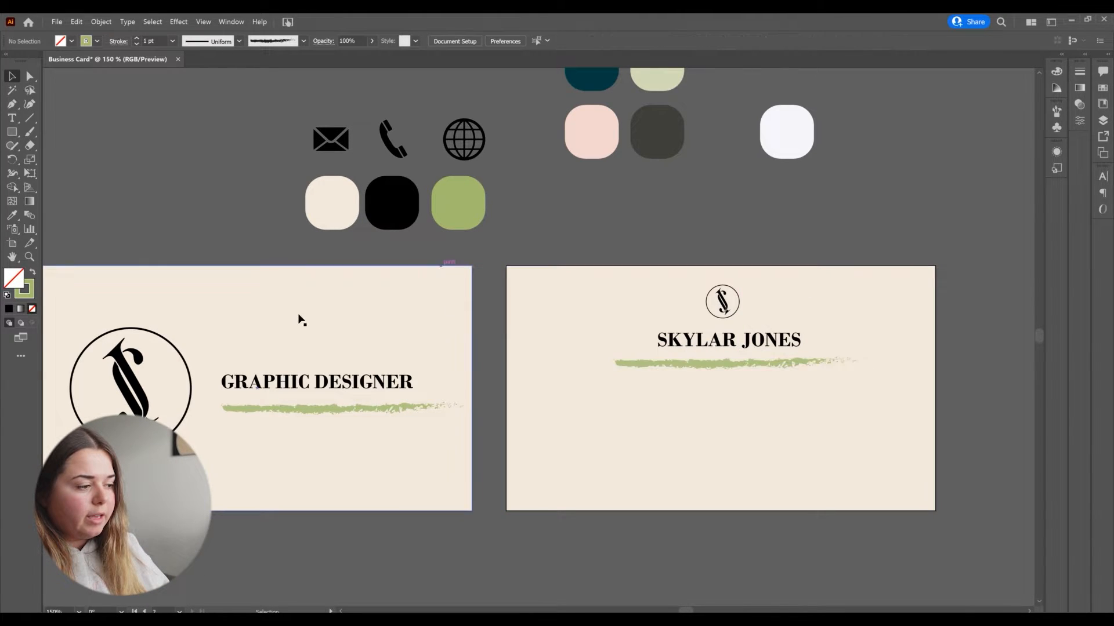
left_click(689, 366)
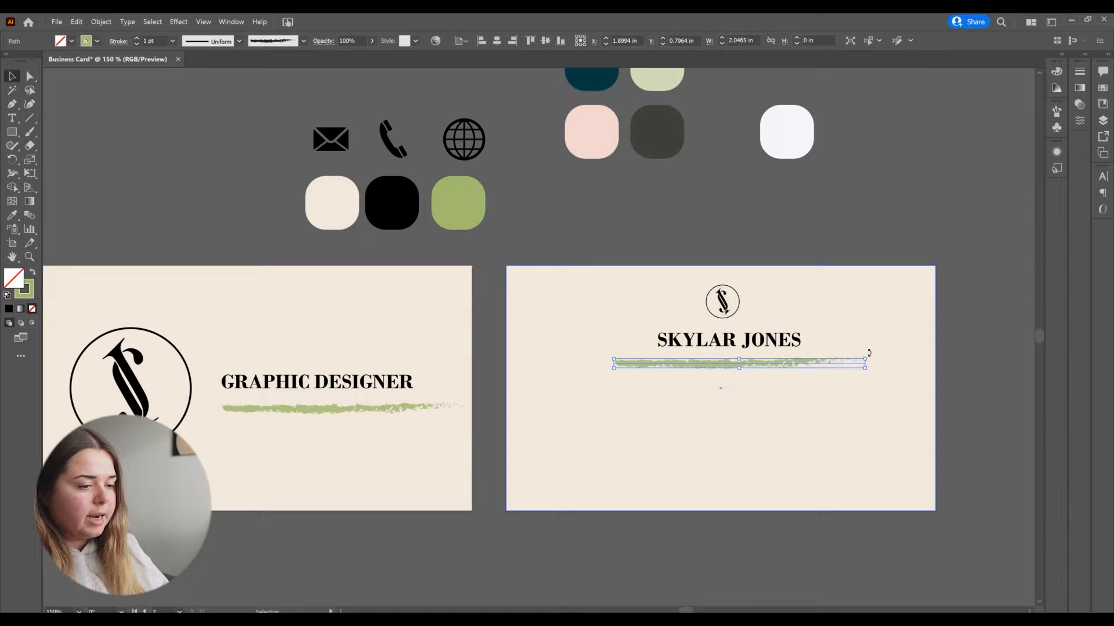
mouse_move(869, 353)
left_mouse_down()
mouse_move(839, 435)
mouse_move(731, 473)
mouse_move(609, 364)
left_mouse_up()
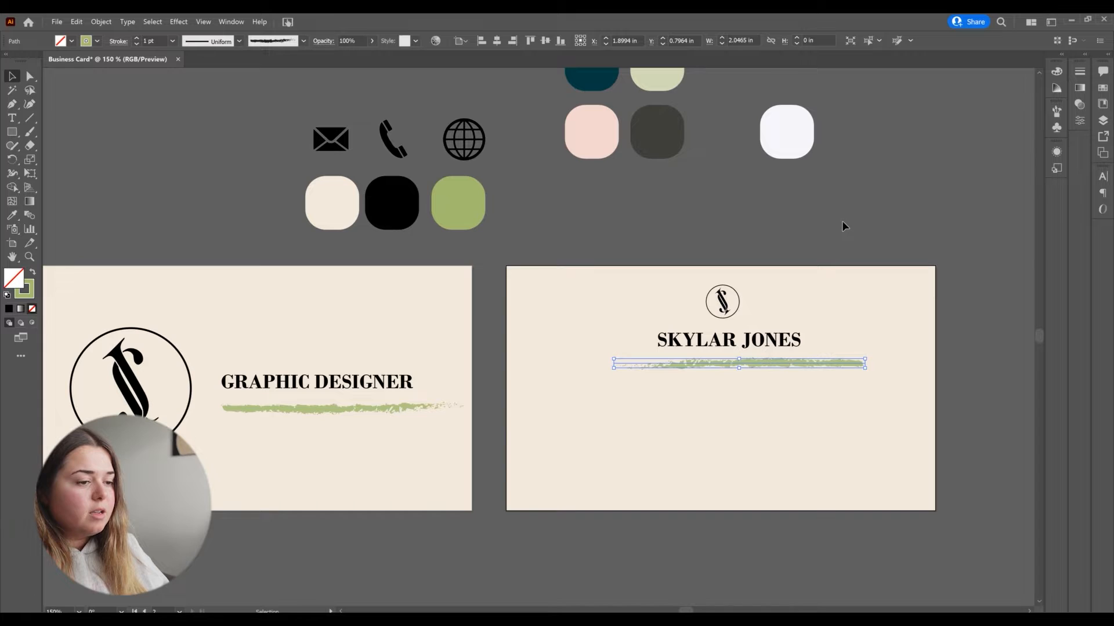
left_click(842, 222)
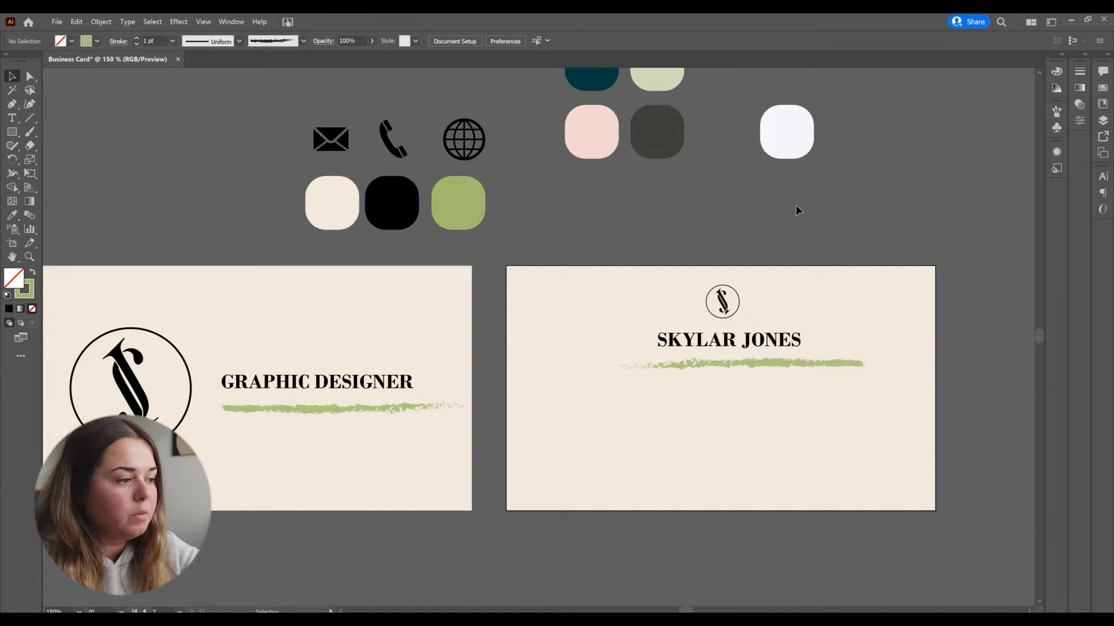
Step: Move the phone icon onto the right card below the green line
left_click_drag(386, 149, 684, 388)
left_click(695, 187)
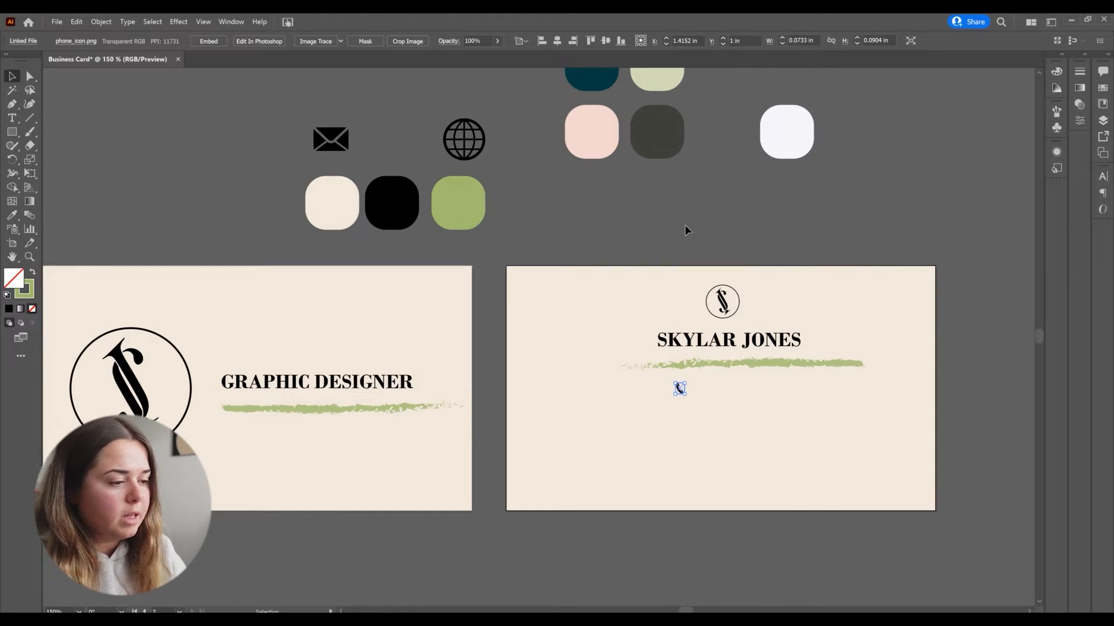
left_click(685, 224)
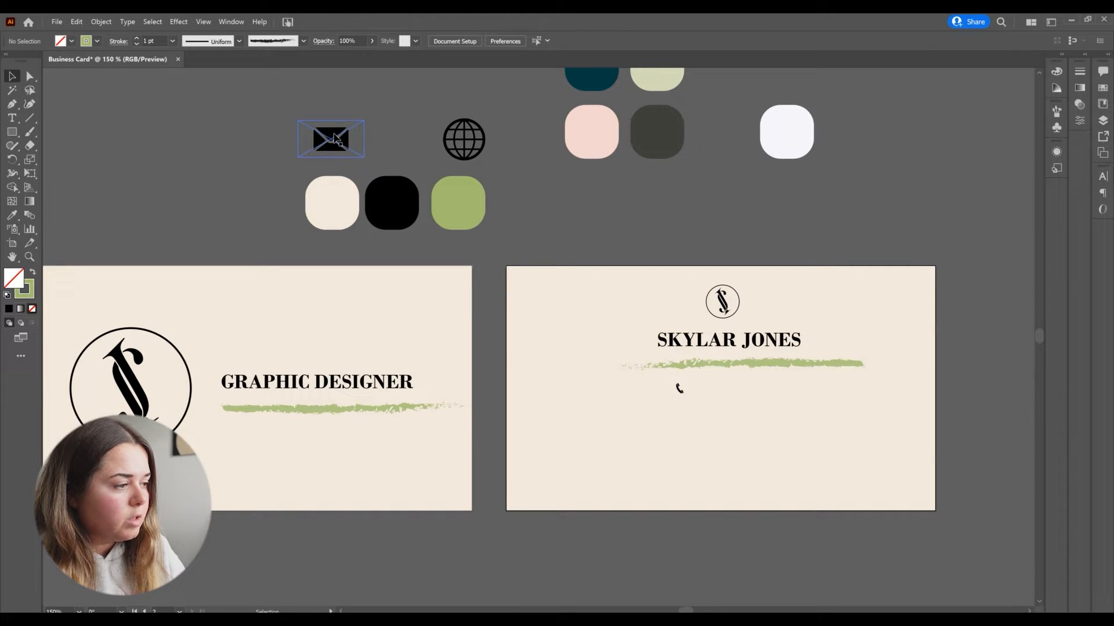
Step: Place the mail icon on the right card beneath the phone icon
left_click_drag(336, 144, 580, 212)
right_click(579, 210)
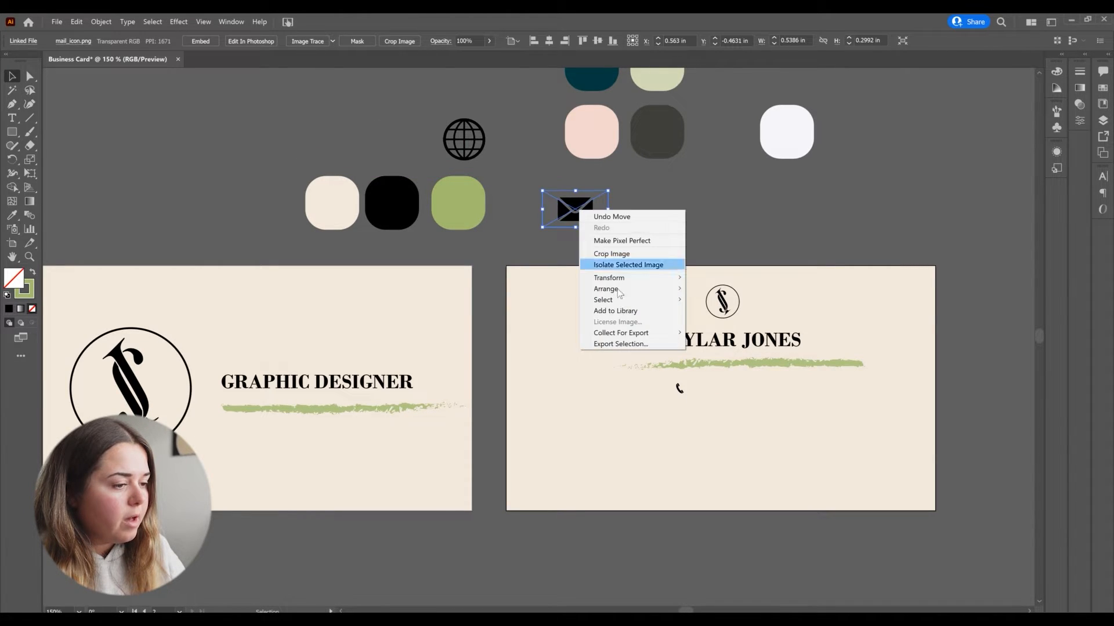
left_click(719, 288)
right_click(577, 211)
mouse_move(556, 214)
left_click(650, 215)
left_click(645, 230)
left_click(585, 216)
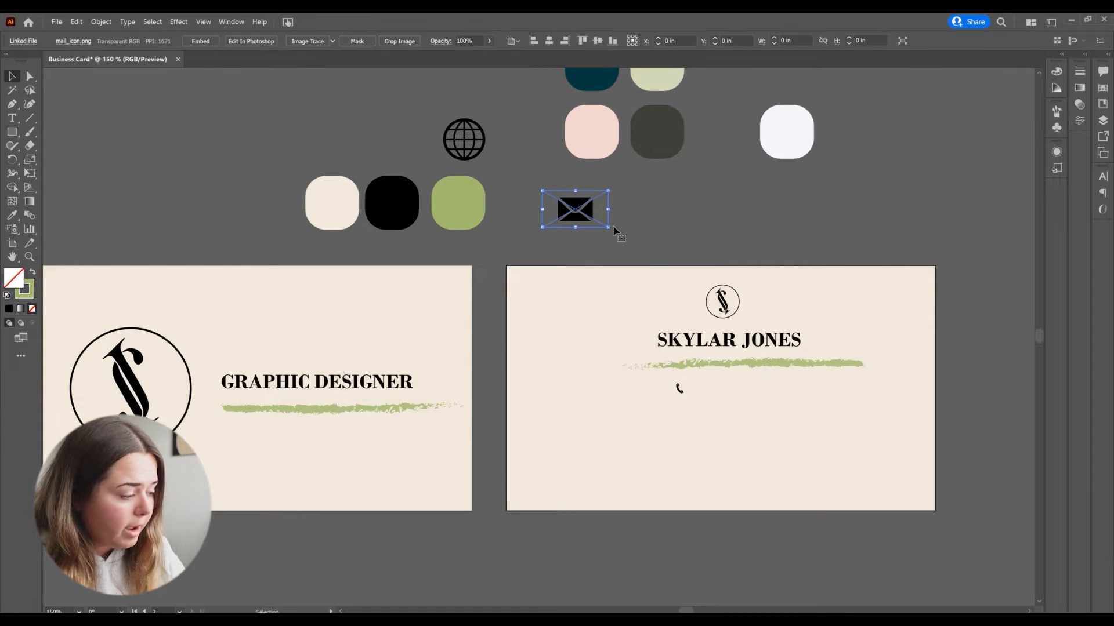
left_click_drag(585, 216, 681, 417)
left_click(693, 214)
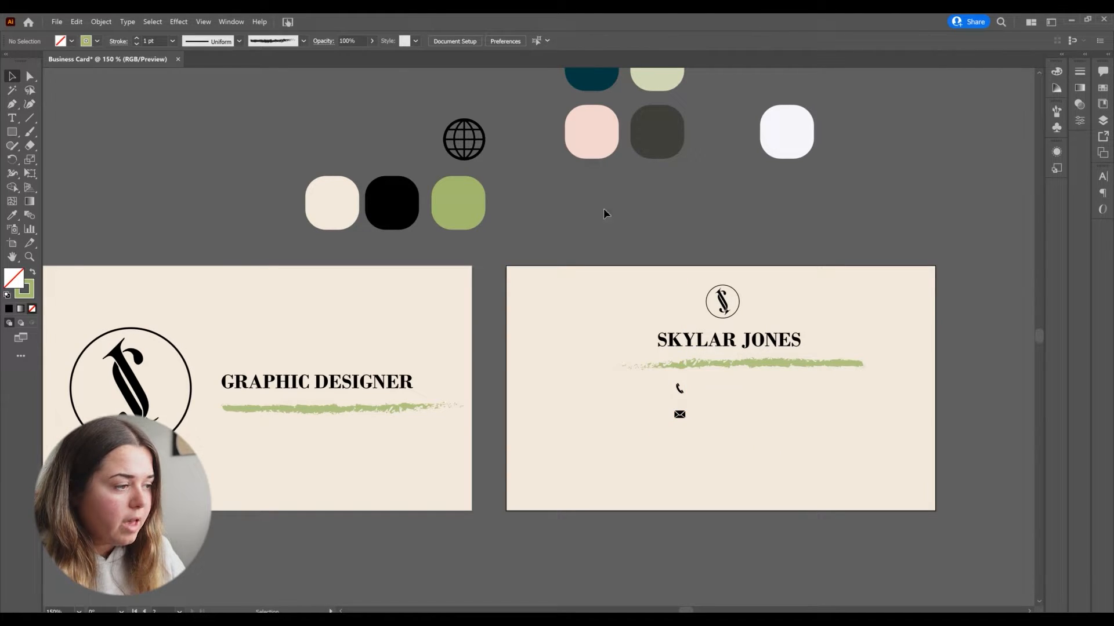
Step: Place the globe icon beneath the mail icon on the right card, aligned with the other icons
left_click_drag(464, 139, 681, 447)
left_click(693, 457)
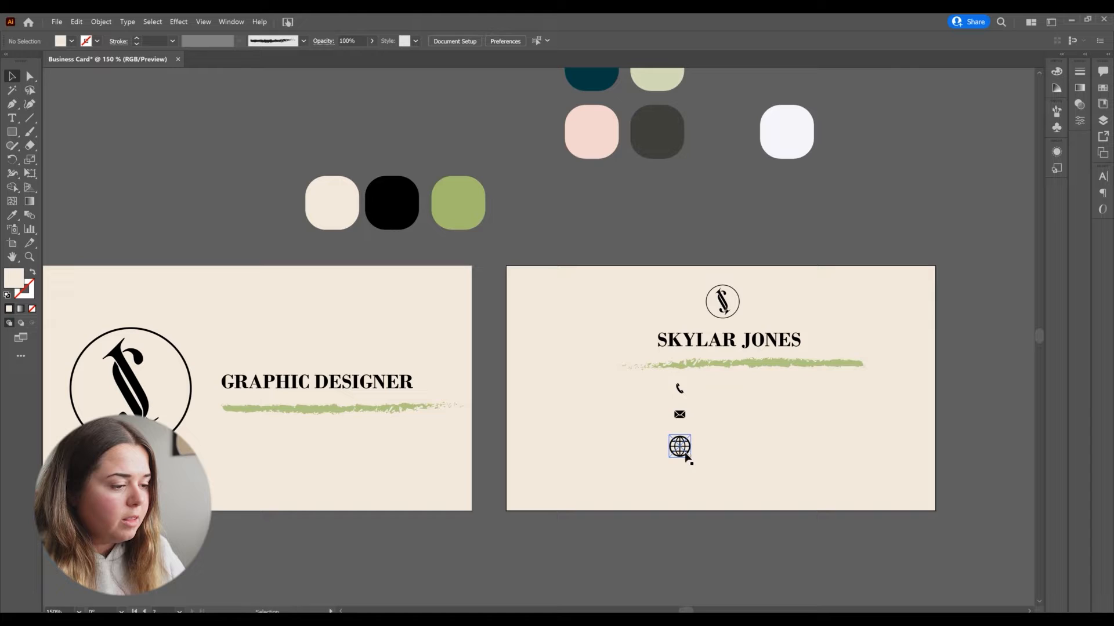
left_click(685, 453)
left_click_drag(692, 458, 681, 443)
left_click(695, 236)
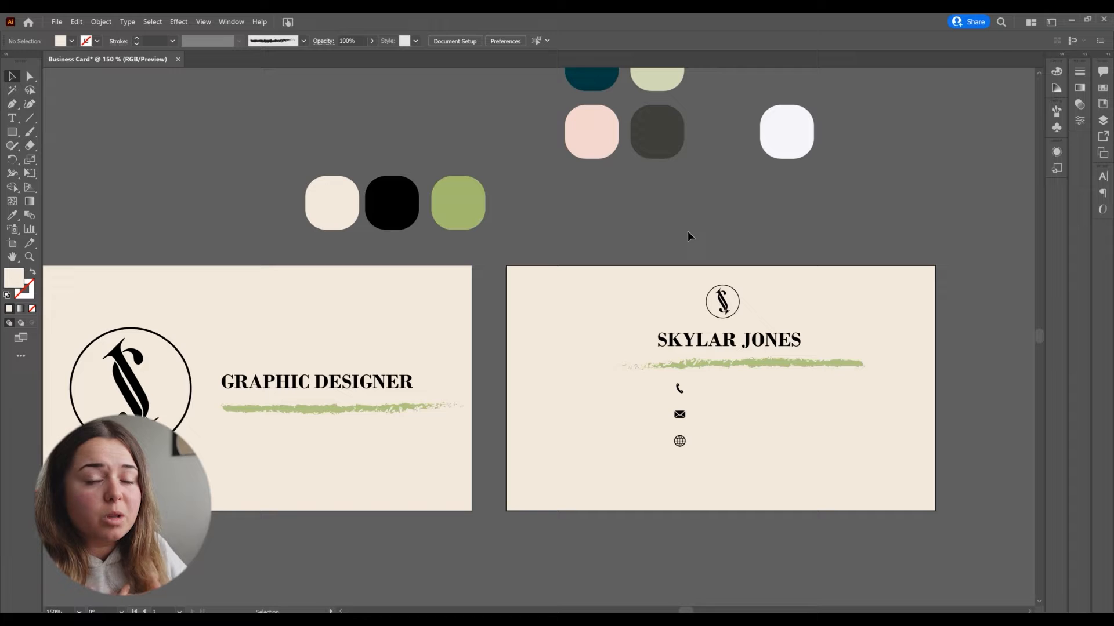
left_click(763, 401)
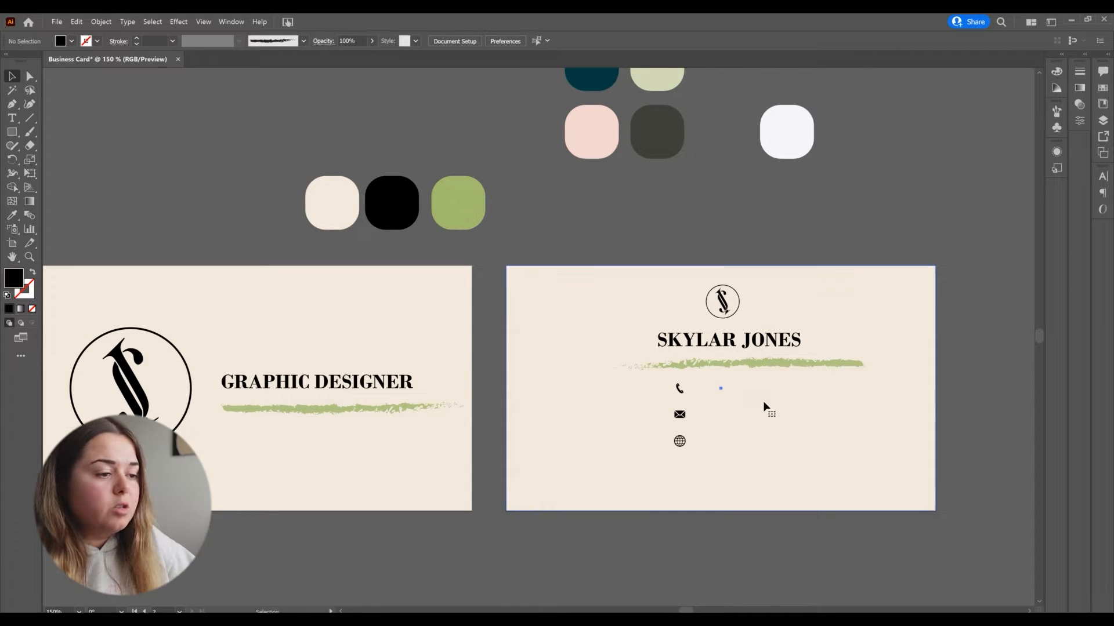
left_click(742, 145)
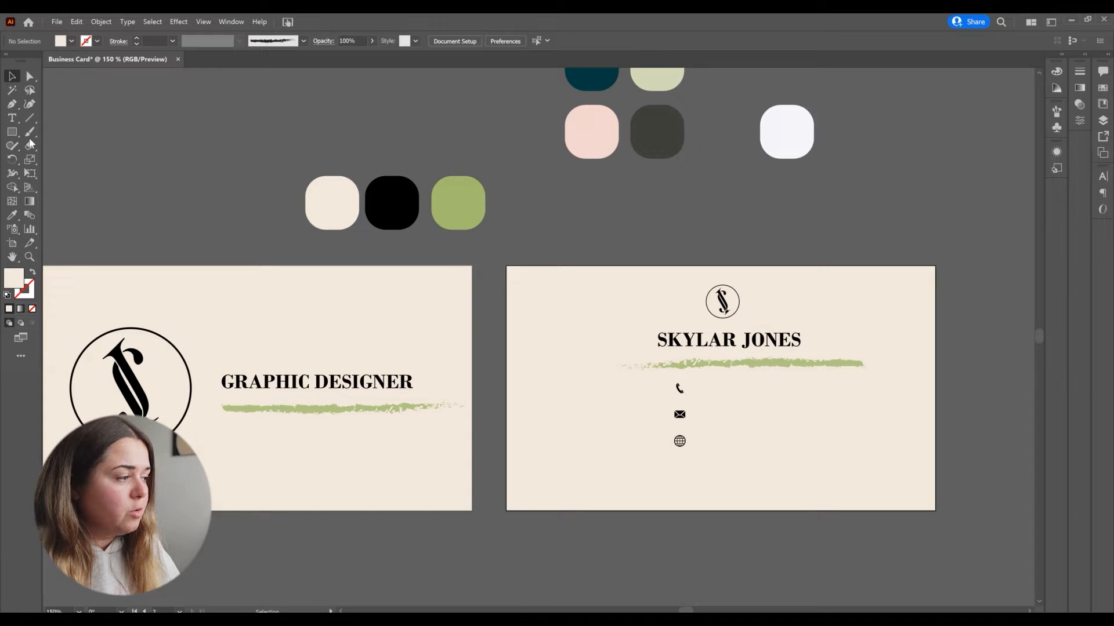
Step: Add a text line with the phone number beside the phone icon on the right card
left_click(11, 118)
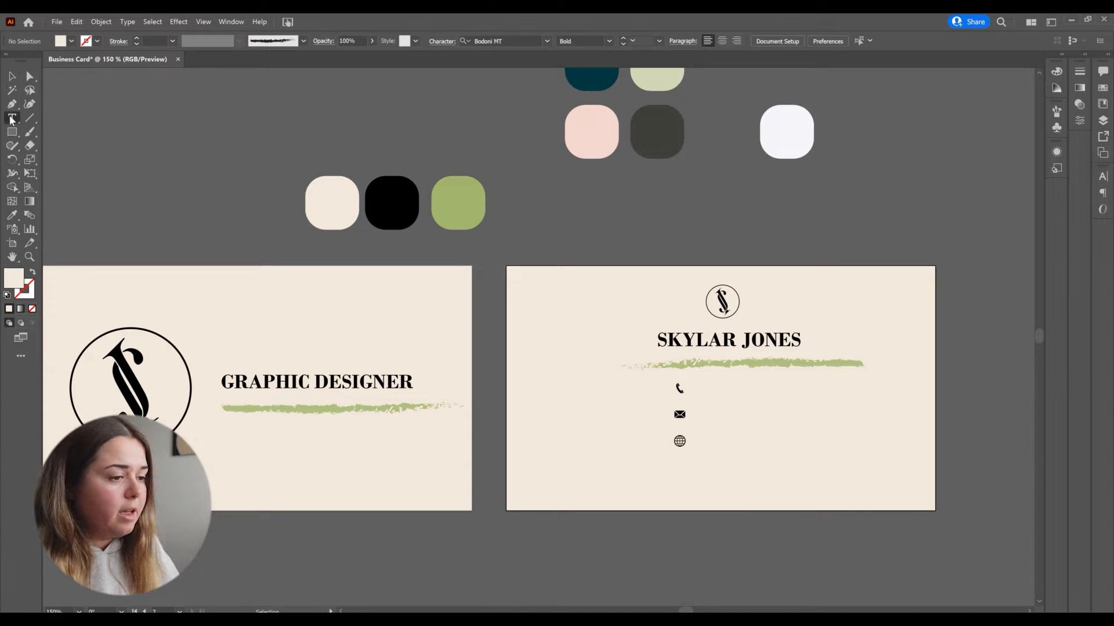
left_click(705, 388)
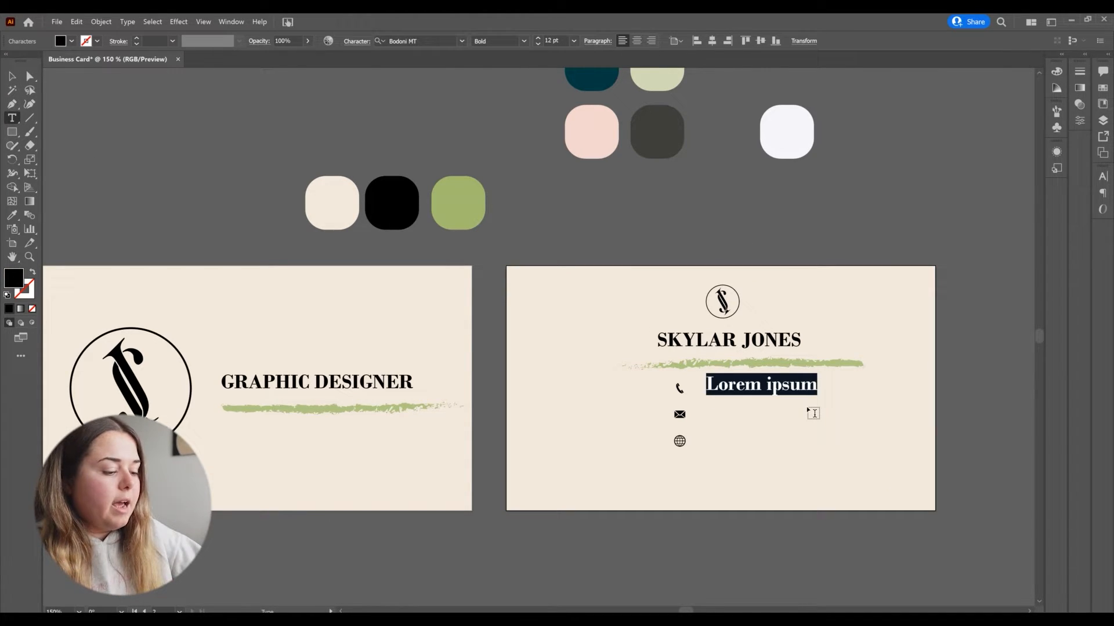
type("(123")
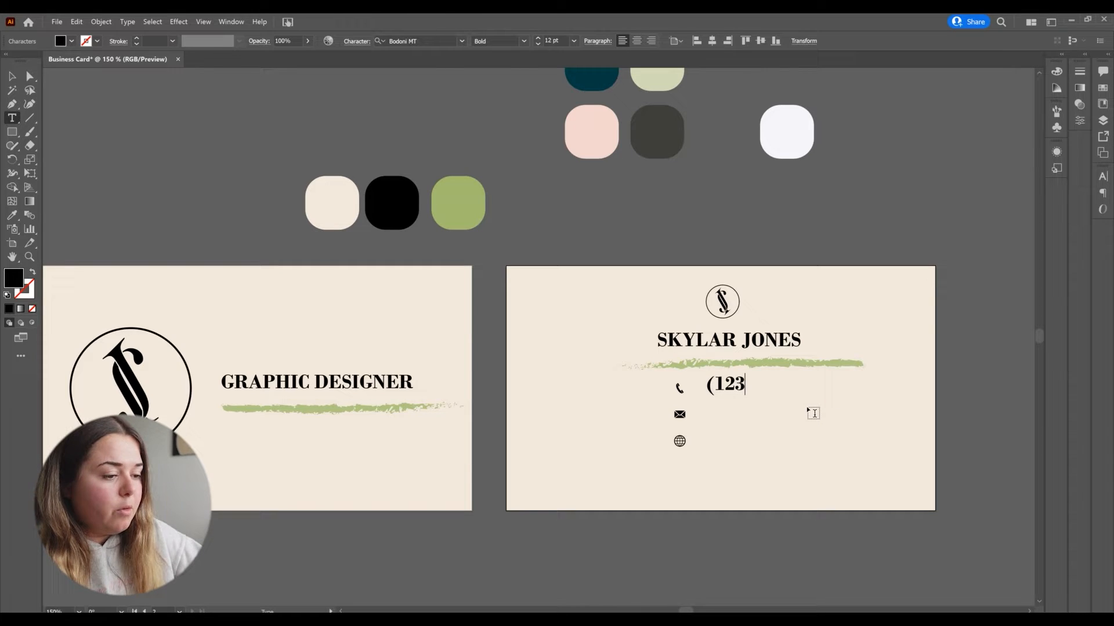
type(") 4")
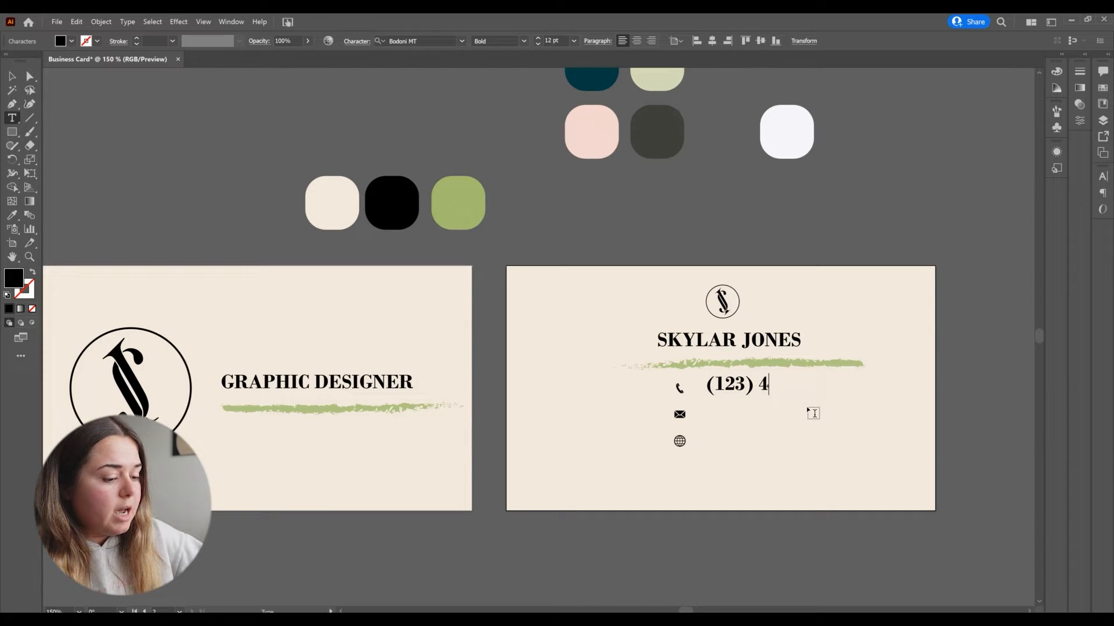
type("56-")
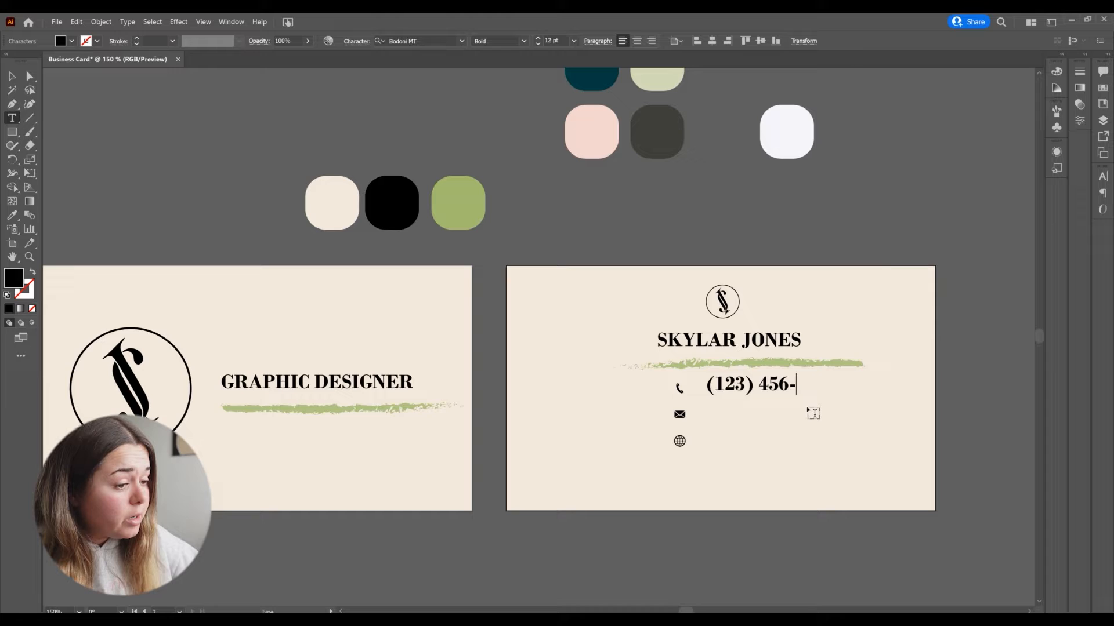
key("BackSpace")
type("- ")
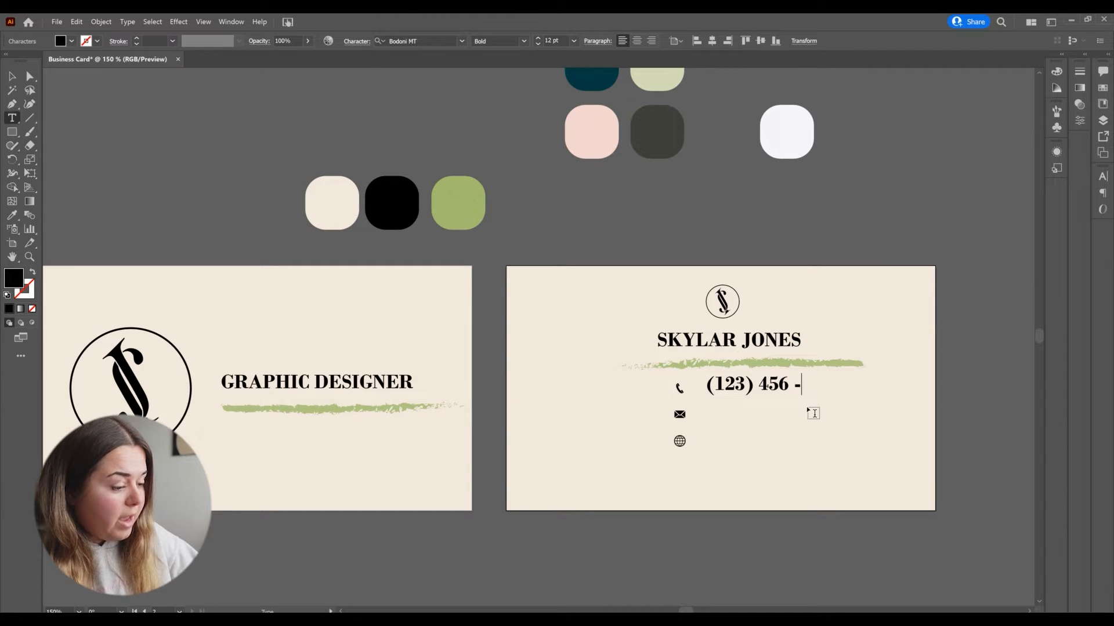
type("7890")
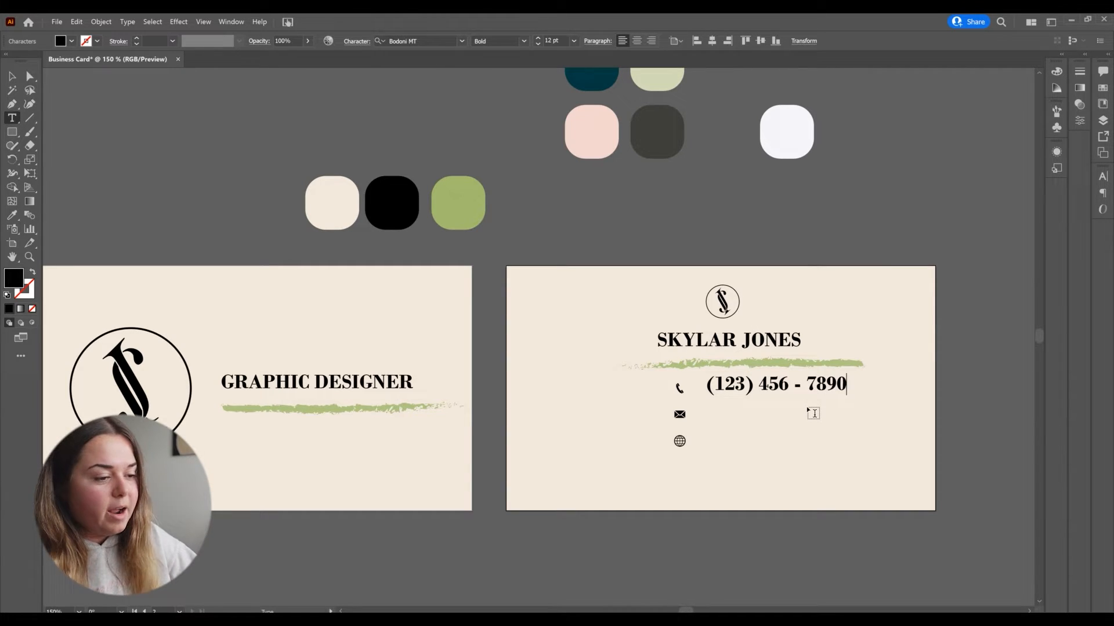
key("Escape")
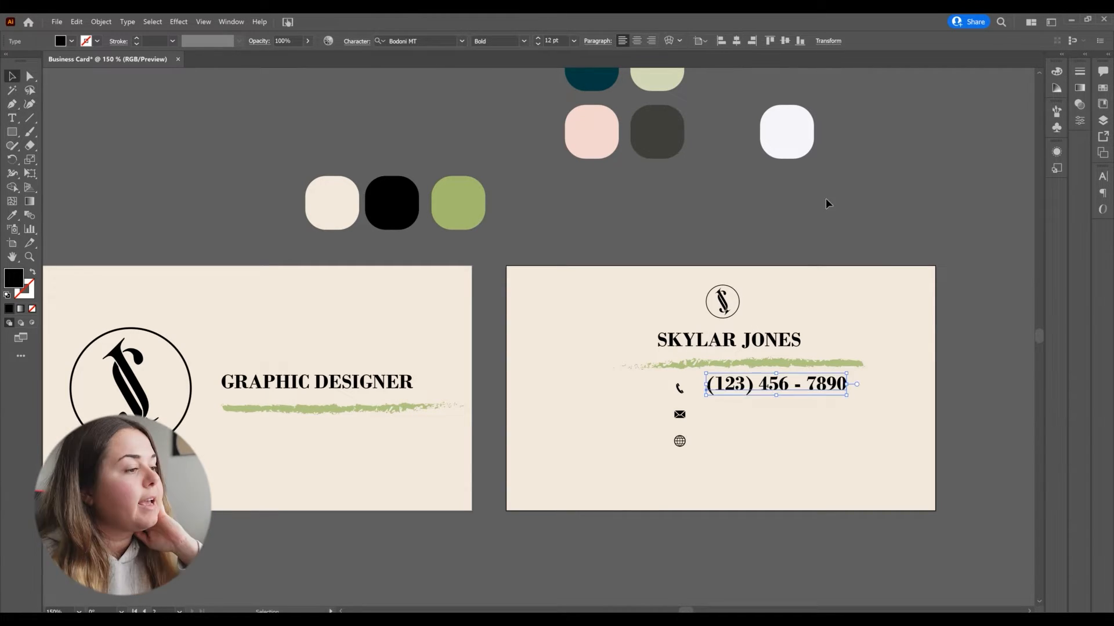
Step: Set the phone number text's font style to Regular
left_click(462, 40)
left_click(462, 41)
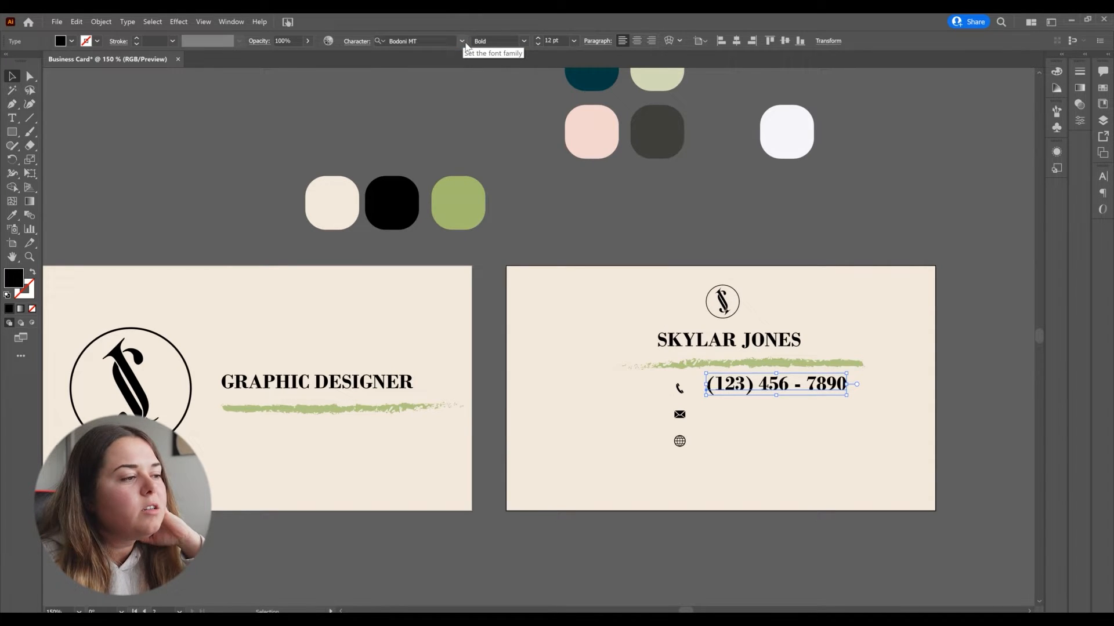
left_click(522, 41)
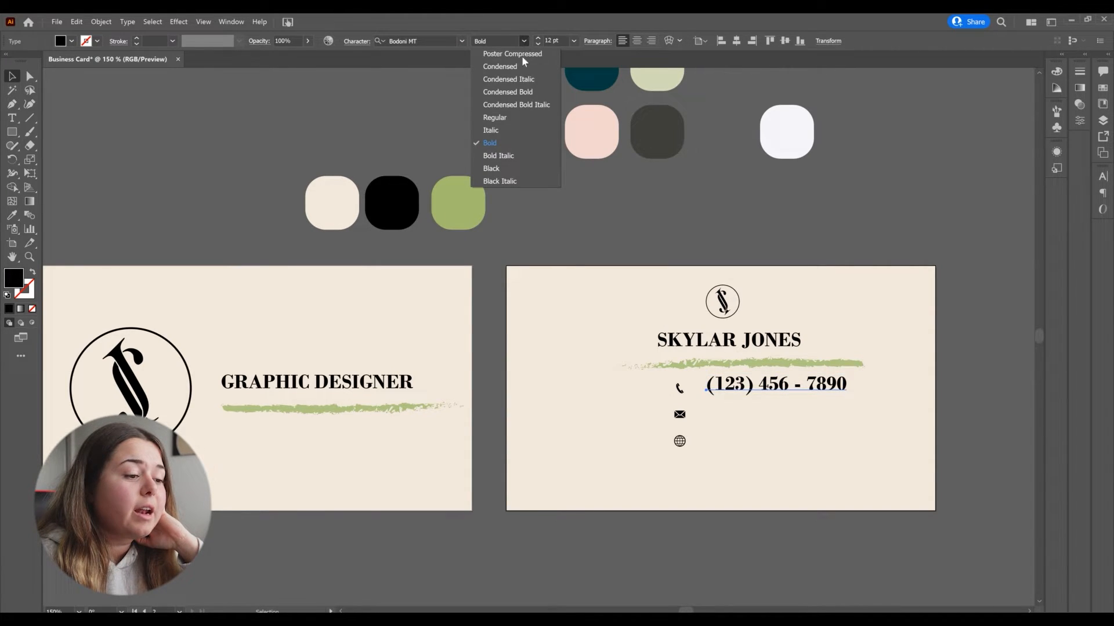
left_click(494, 118)
Step: Duplicate the phone number text down beside the mail icon
left_click_drag(842, 396, 761, 395)
scroll(771, 386, "up", 3)
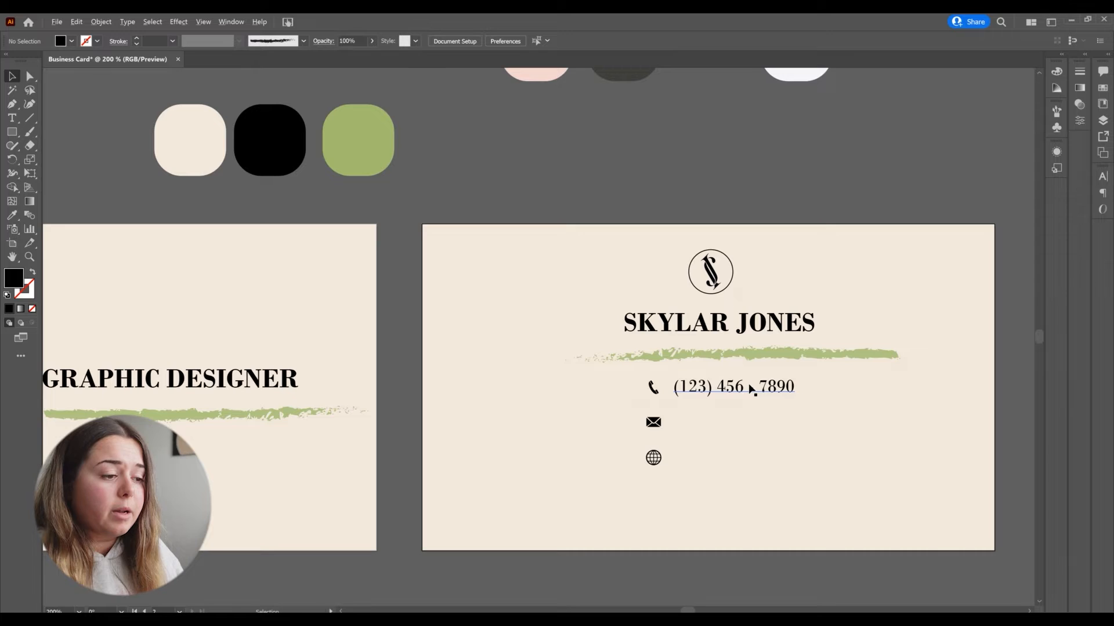
left_click_drag(751, 389, 750, 422)
Step: Replace the duplicated text with the contact's e-mail address
double_click(749, 421)
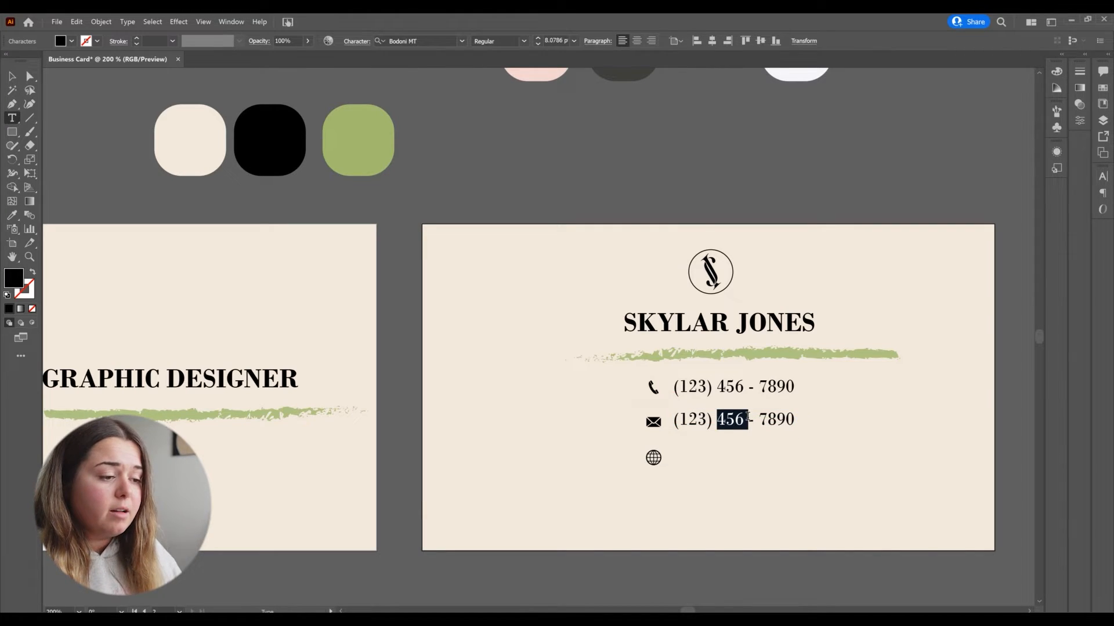
triple_click(749, 417)
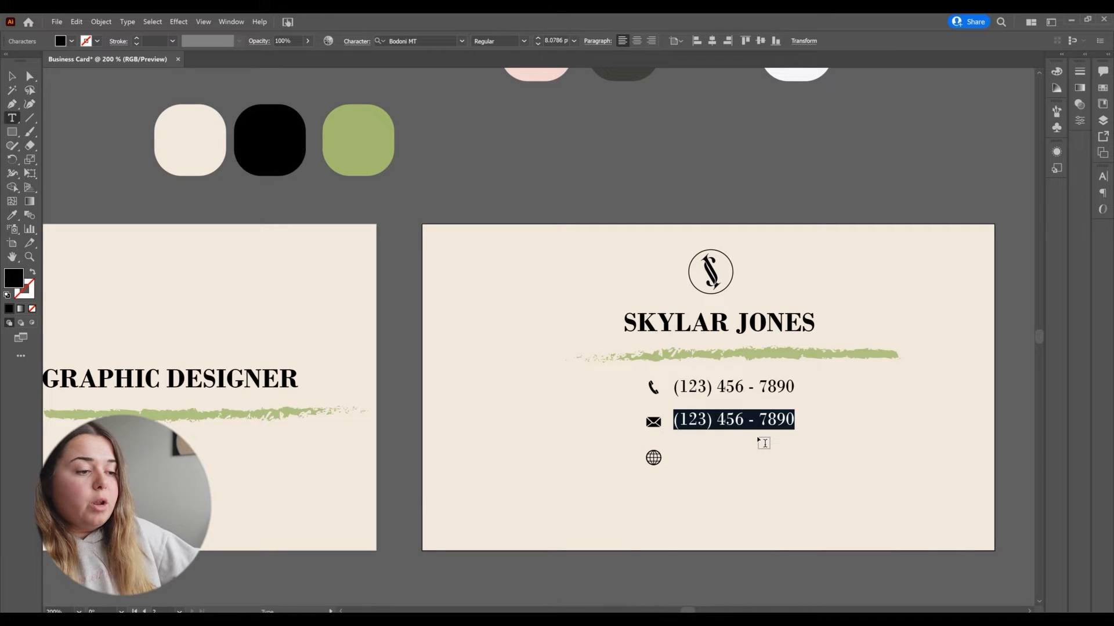
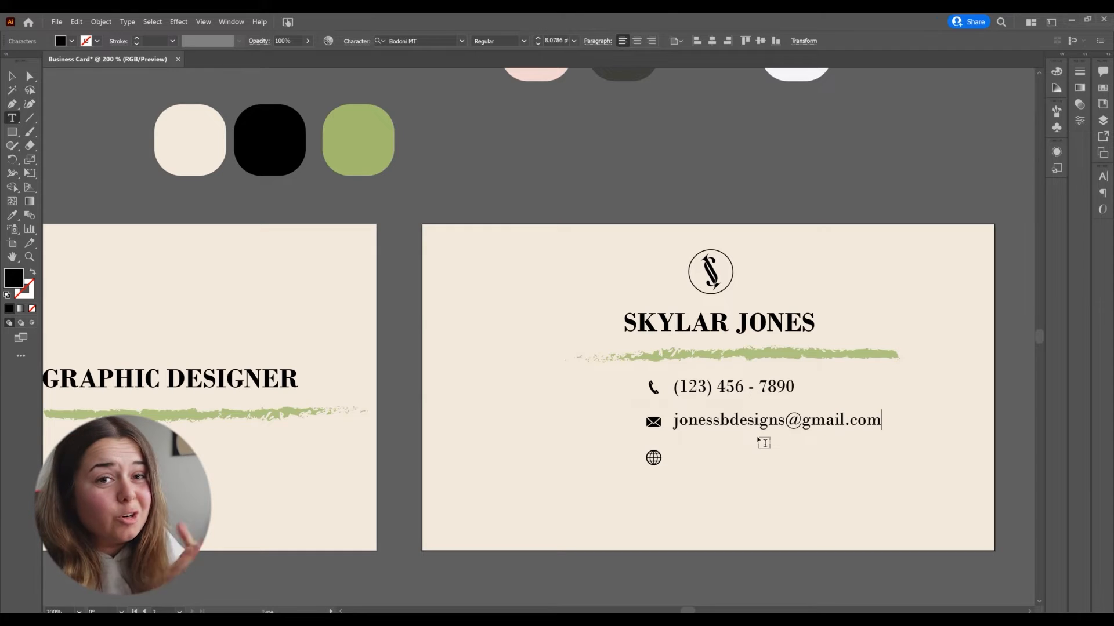
key("Escape")
left_click(712, 156)
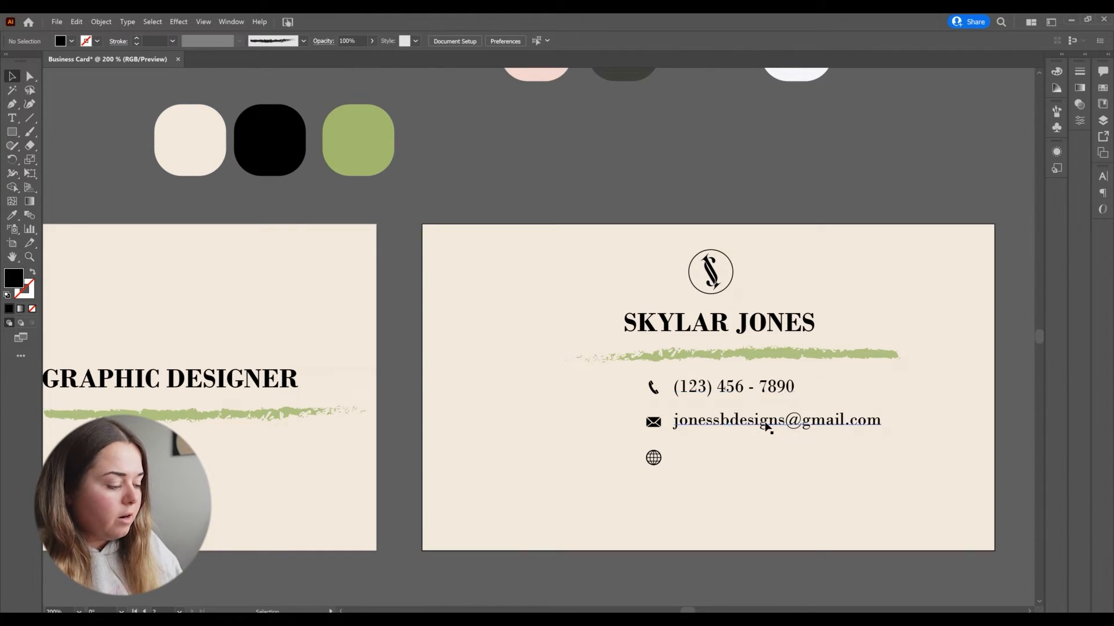
left_click_drag(764, 427, 763, 461)
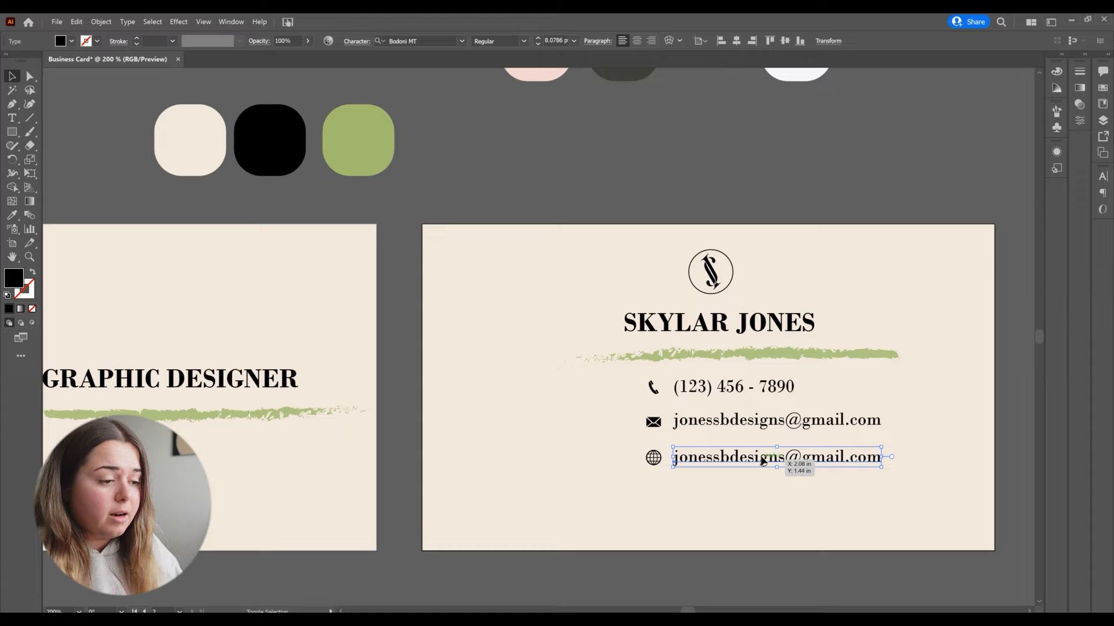
triple_click(763, 461)
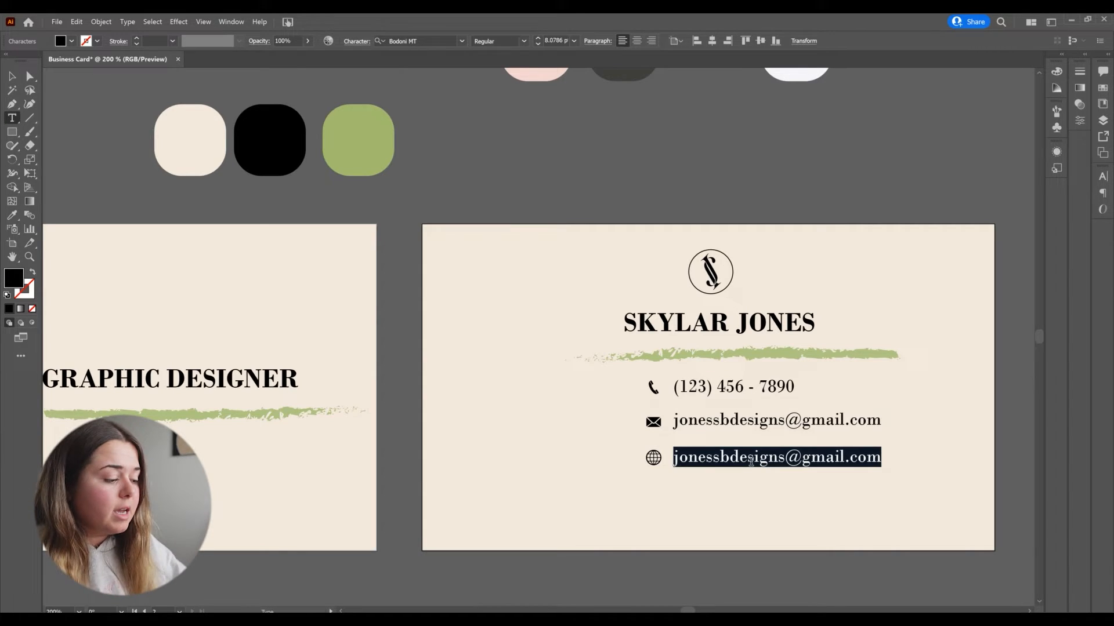
type("www.skyfb")
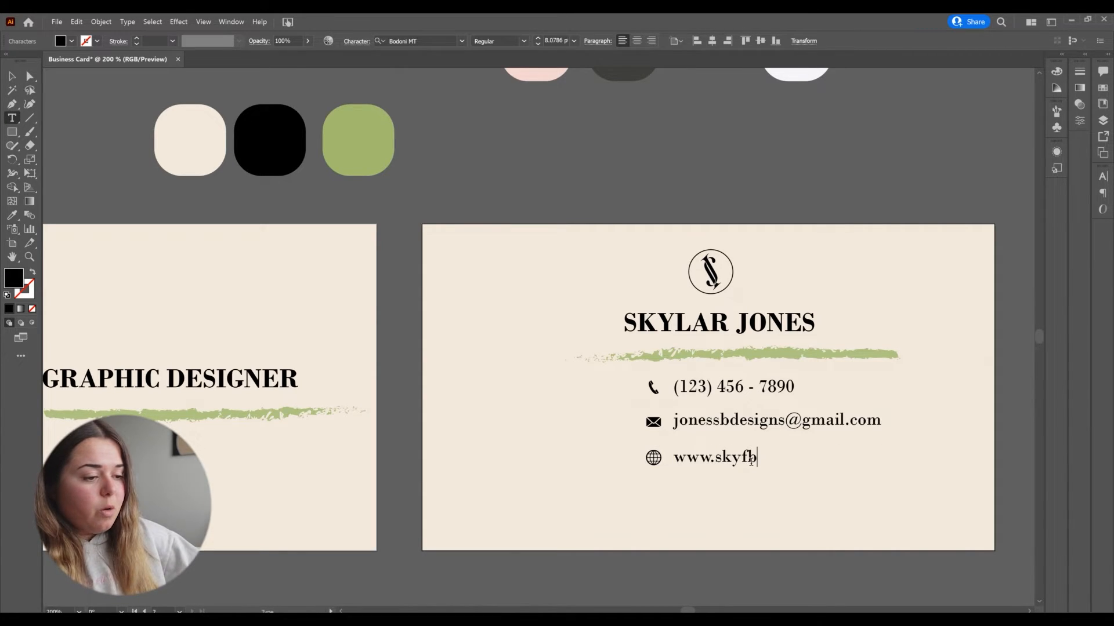
key("BackSpace")
type("abulou")
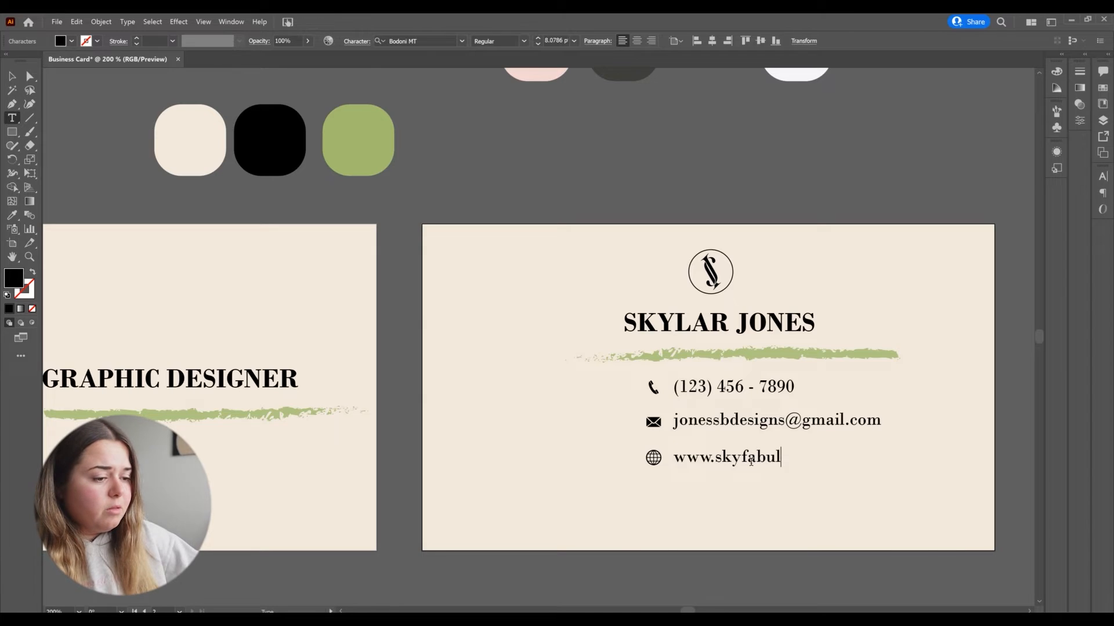
key("BackSpace")
type("us.com")
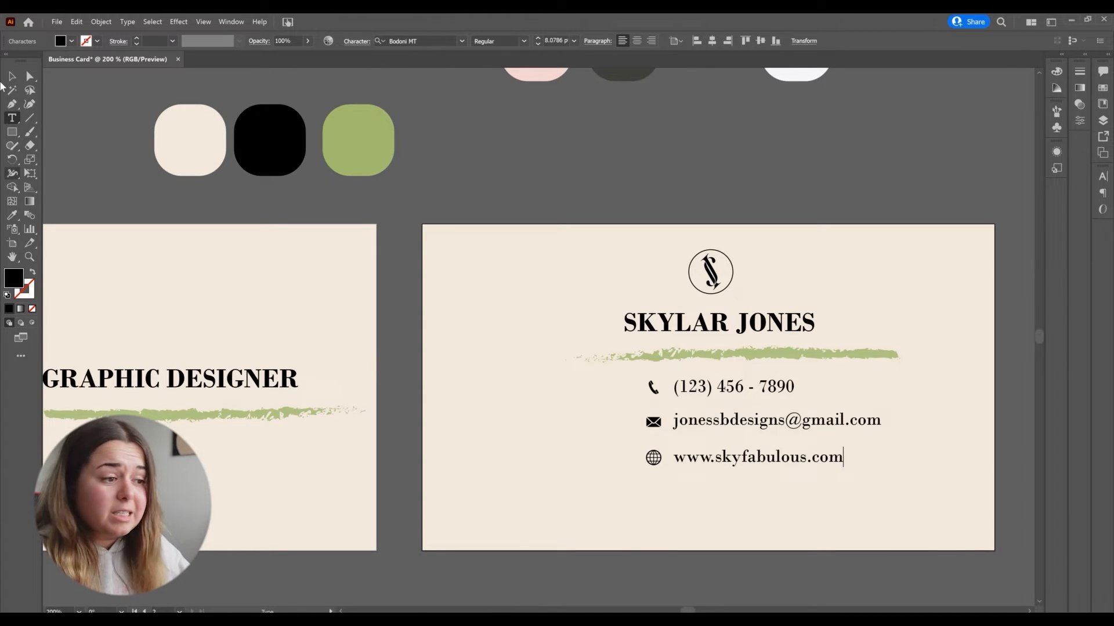
left_click(12, 76)
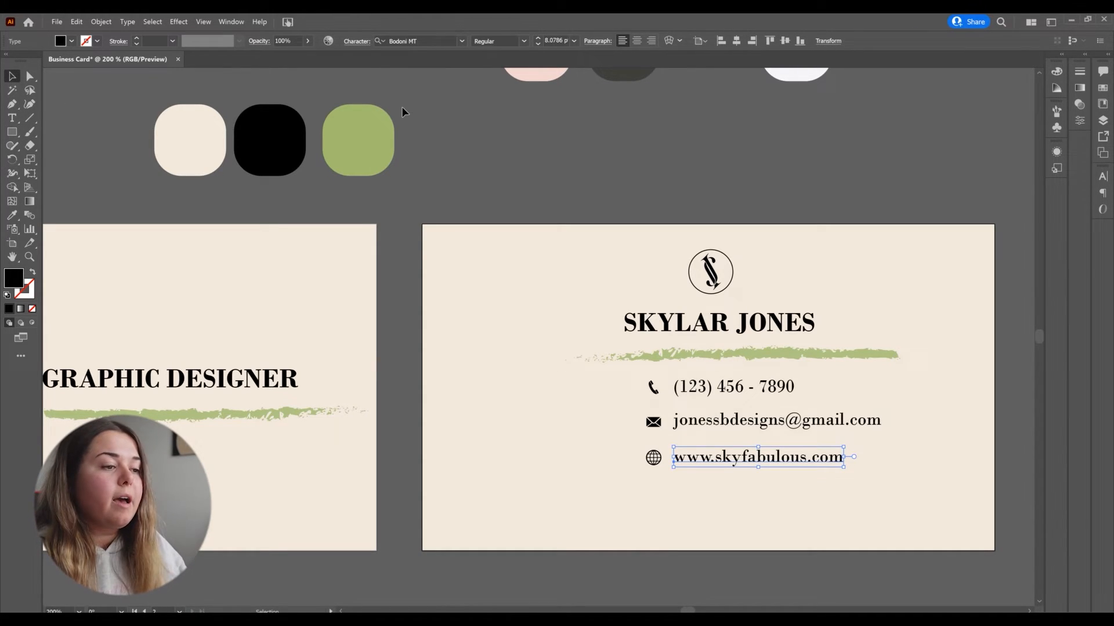
Step: Select the three contact icons with their texts and move them together slightly lower and left
left_click(734, 174)
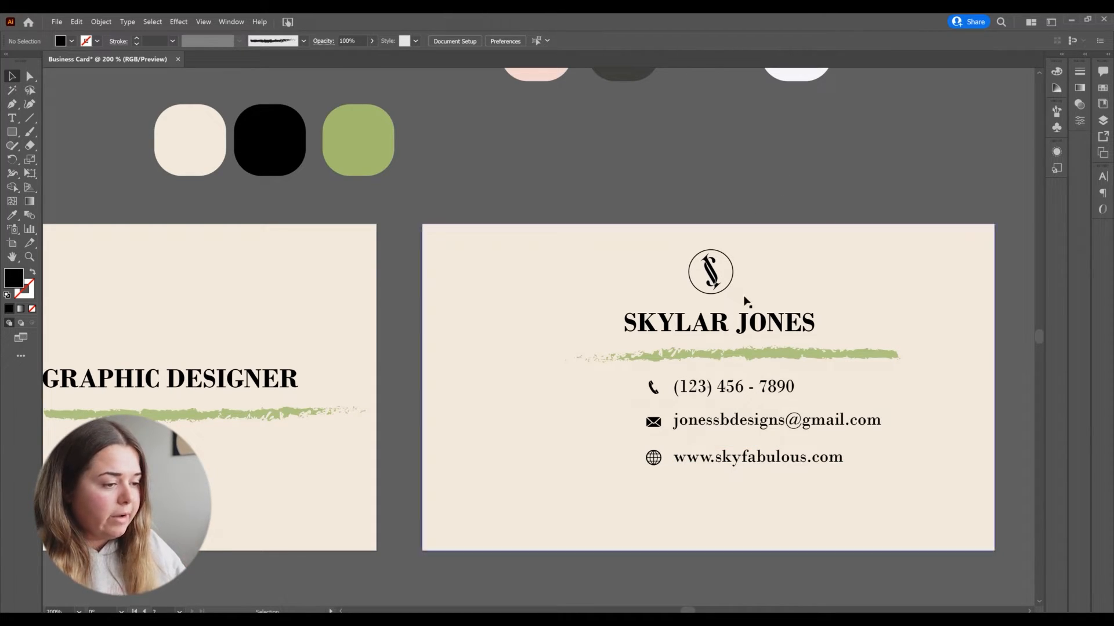
left_click(652, 387)
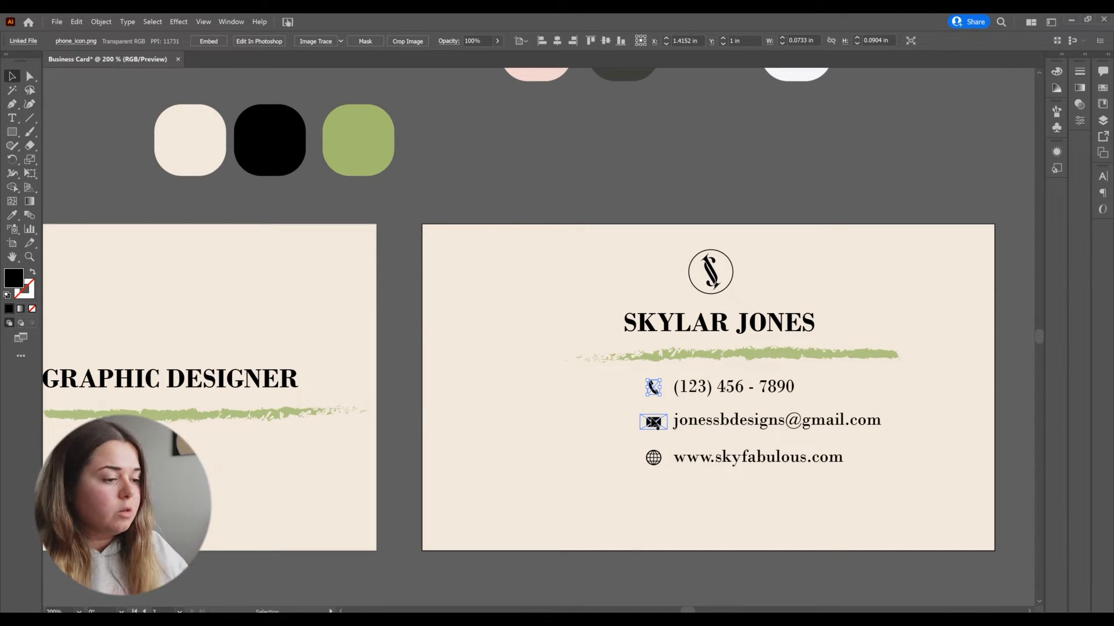
left_click(653, 422, "shift")
left_click(653, 458, "shift")
left_click(710, 391, "shift")
left_click(734, 426, "shift")
left_click(717, 458, "shift")
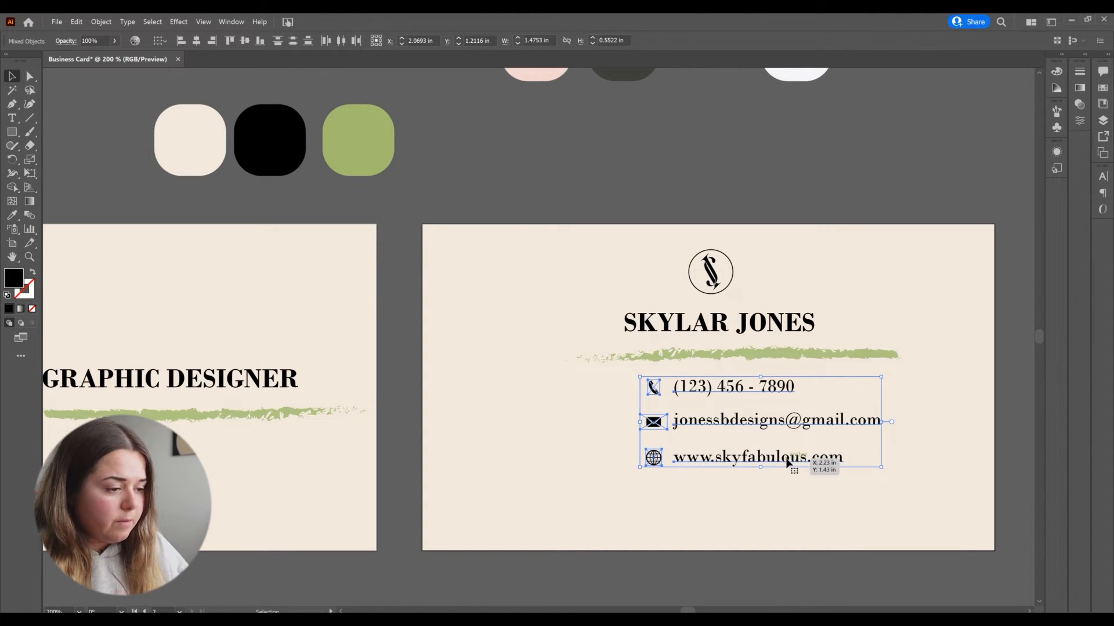
left_click_drag(784, 458, 762, 468)
left_click(750, 213)
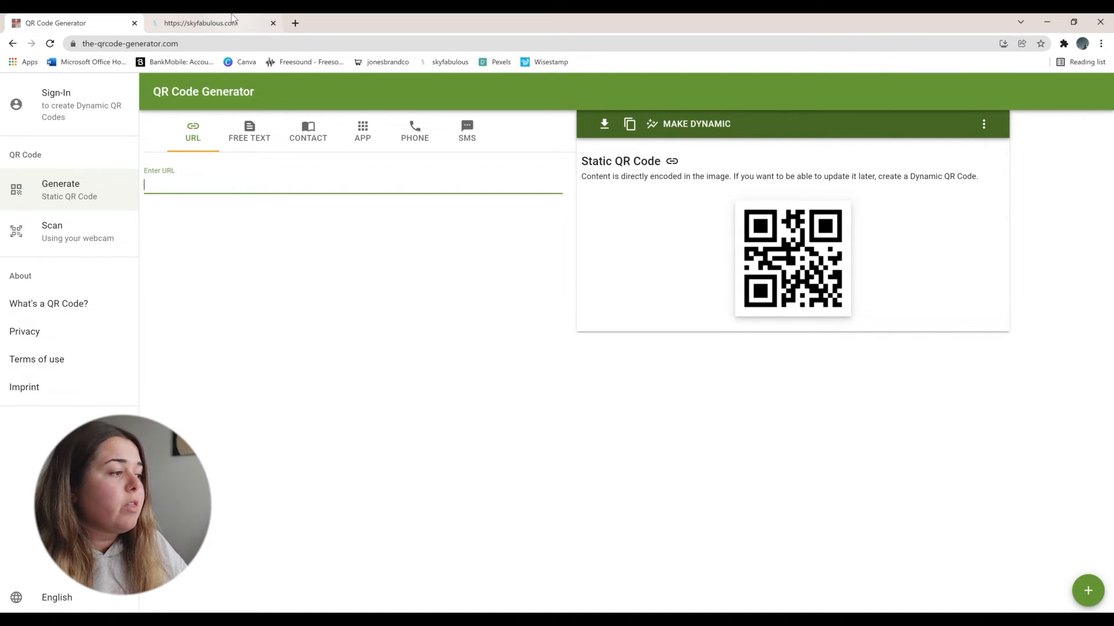
Step: Switch to the browser and copy the skyfabulous.com website address from the address bar
left_click(192, 23)
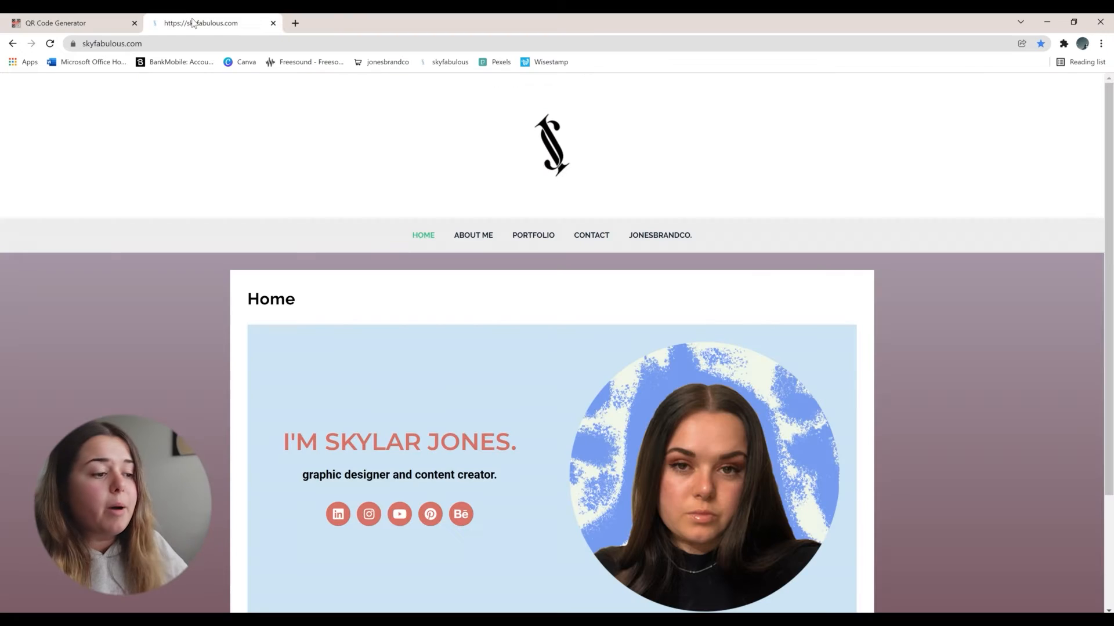
scroll(614, 305, "down", 3)
scroll(613, 303, "up", 2)
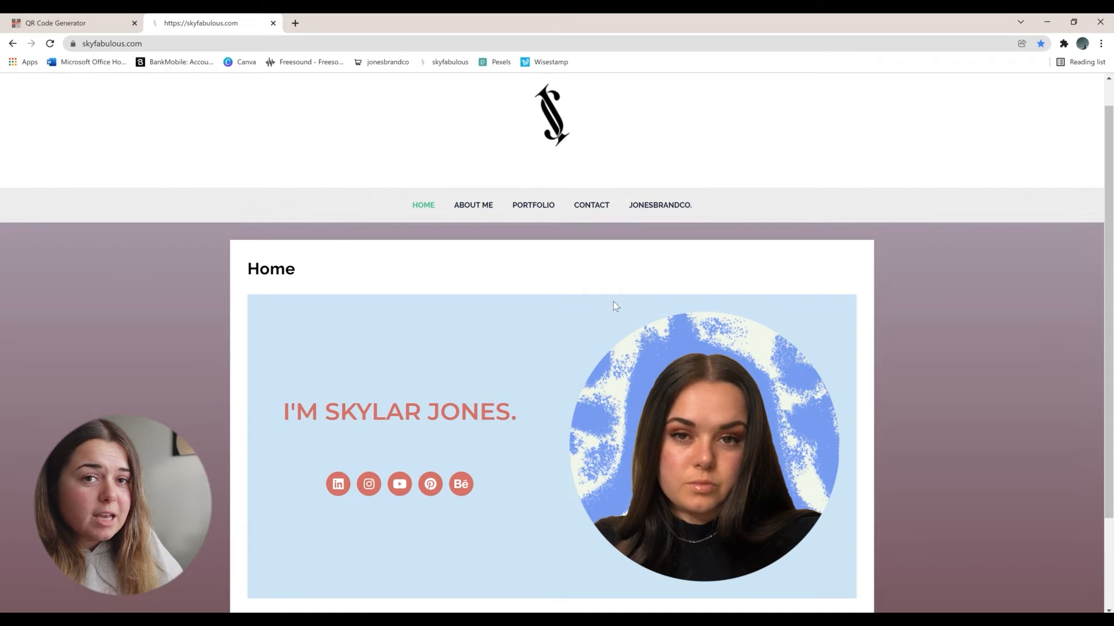
left_click(246, 44)
key("ctrl+c")
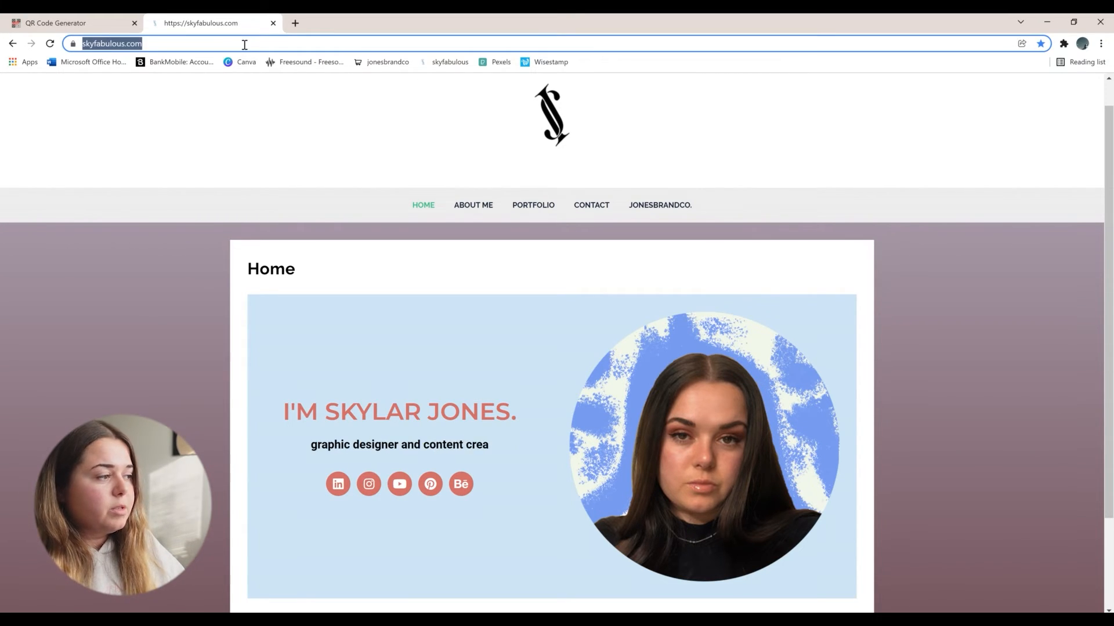
Step: Switch to the QR code generator tab and paste the website address into its URL field to generate a QR code
left_click(96, 23)
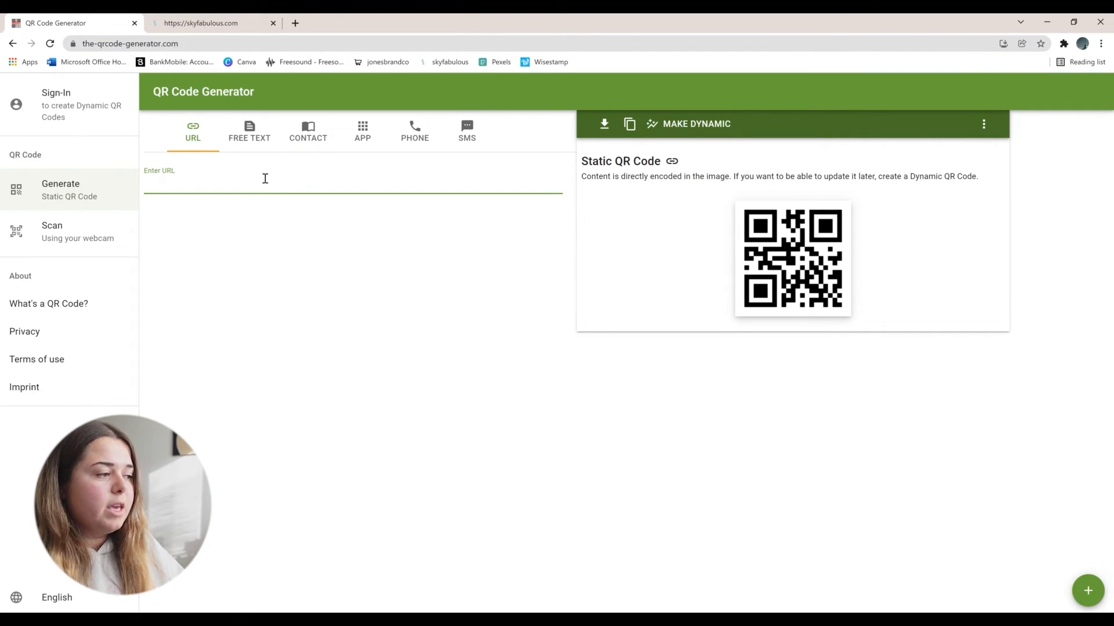
key("ctrl+v")
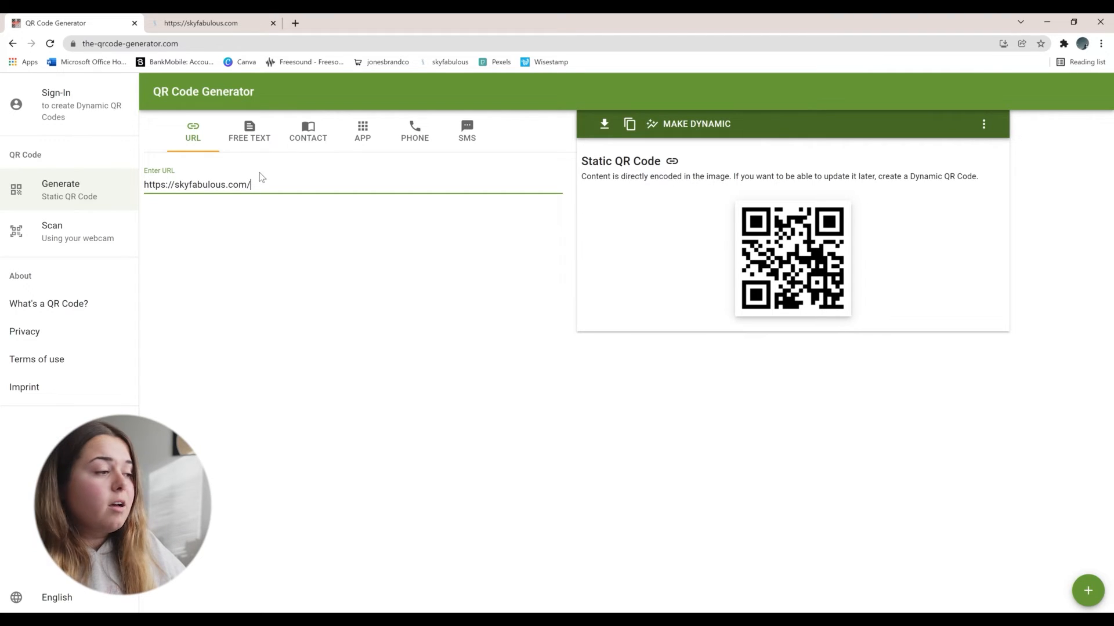
left_click(269, 231)
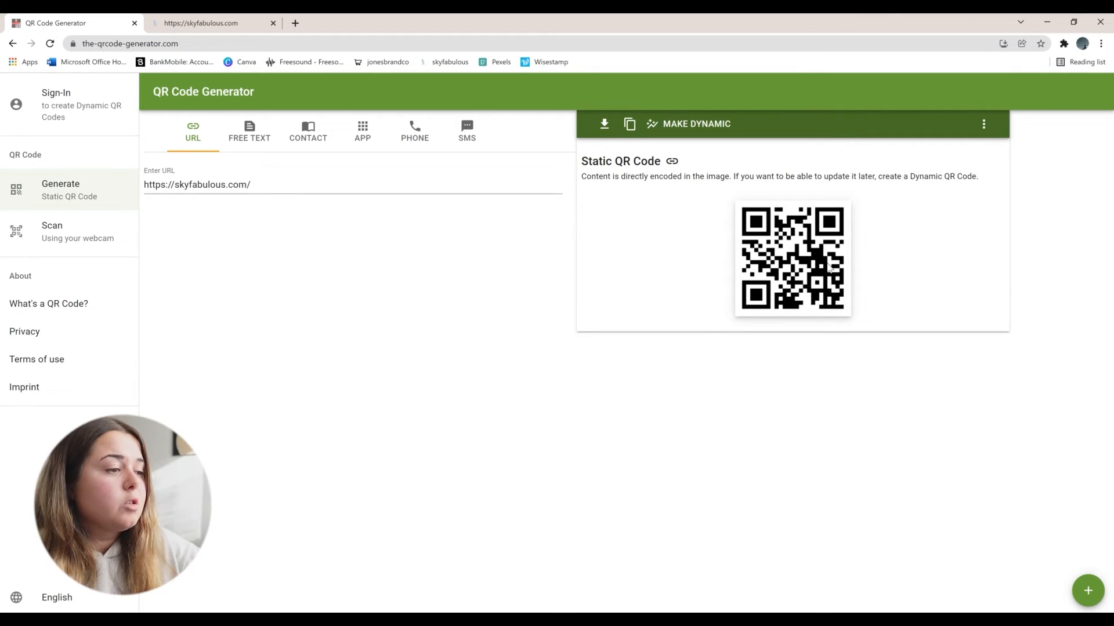
Step: Download the QR code as a PNG named skyfabulous_website_qrcode
left_click(606, 125)
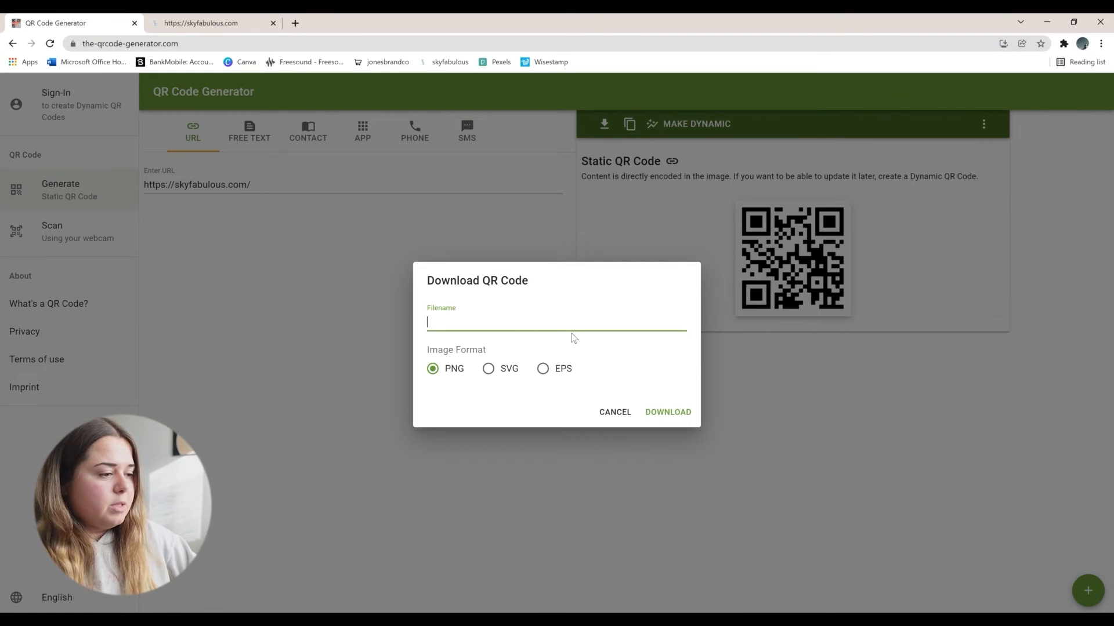
type("skyfabulo")
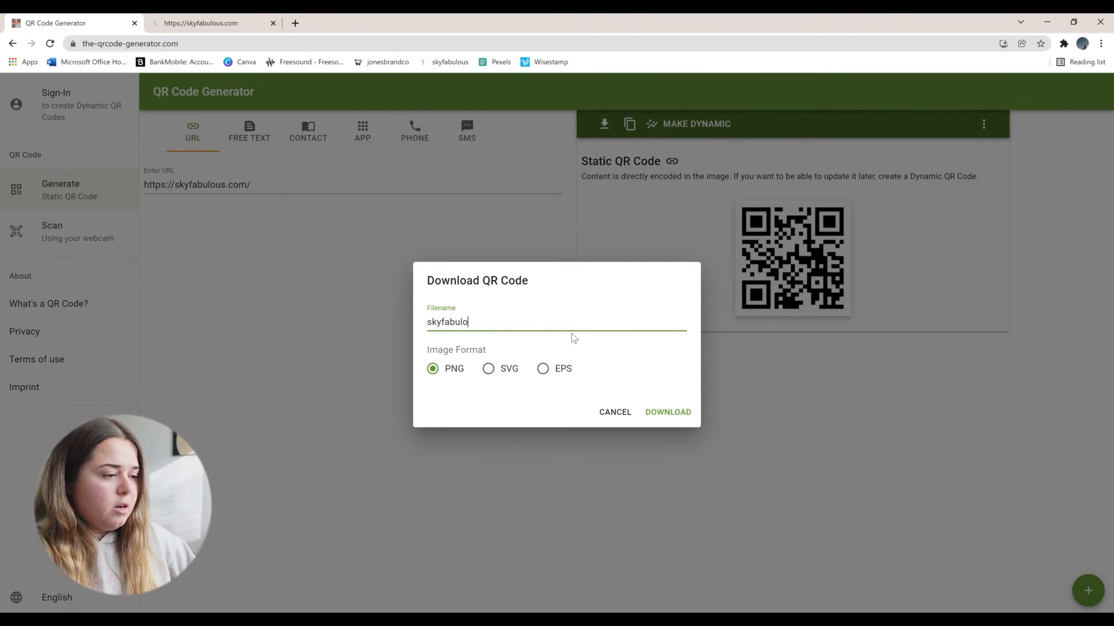
type("us_website_qrcode")
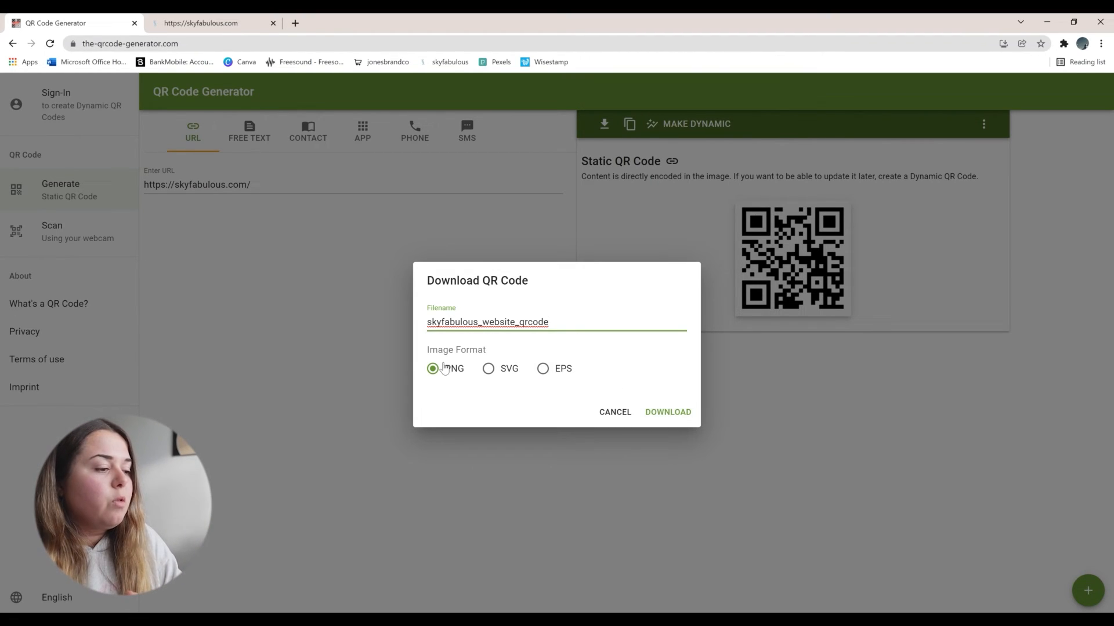
left_click(674, 413)
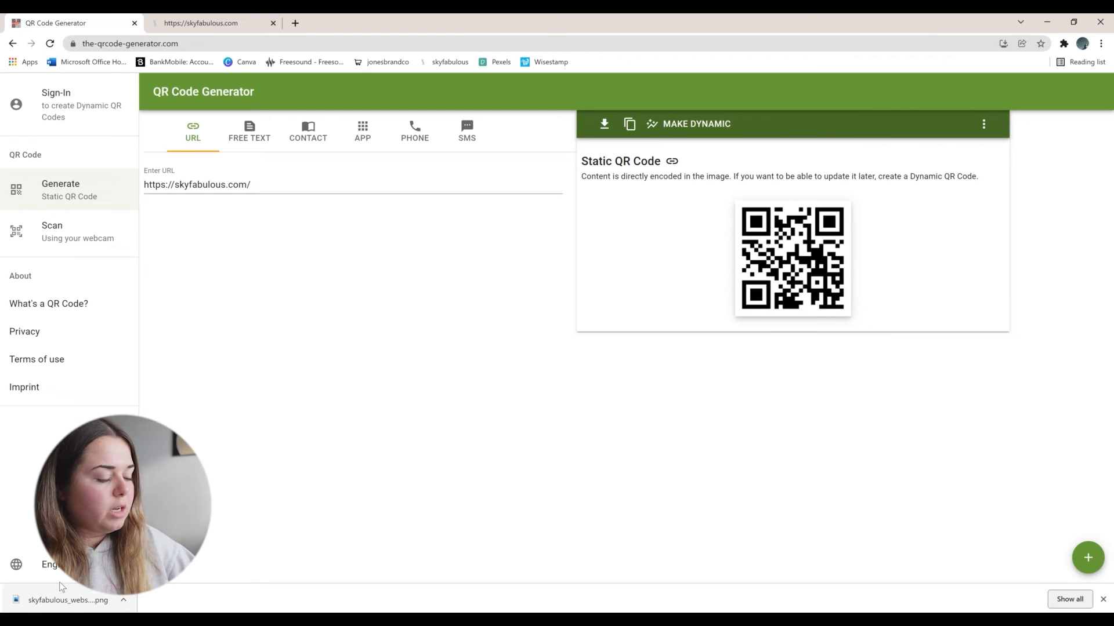
Step: Return to Illustrator and place the skyfabulous_website_qrcode image from Downloads onto the back card
mouse_move(582, 621)
left_click(583, 578)
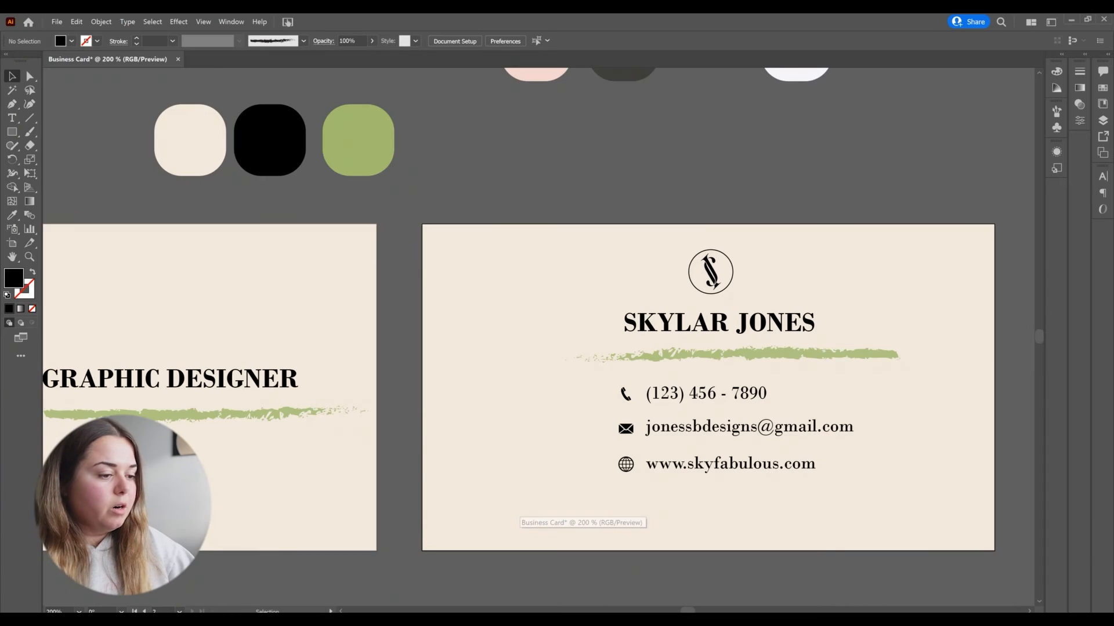
left_click(57, 22)
left_click(75, 168)
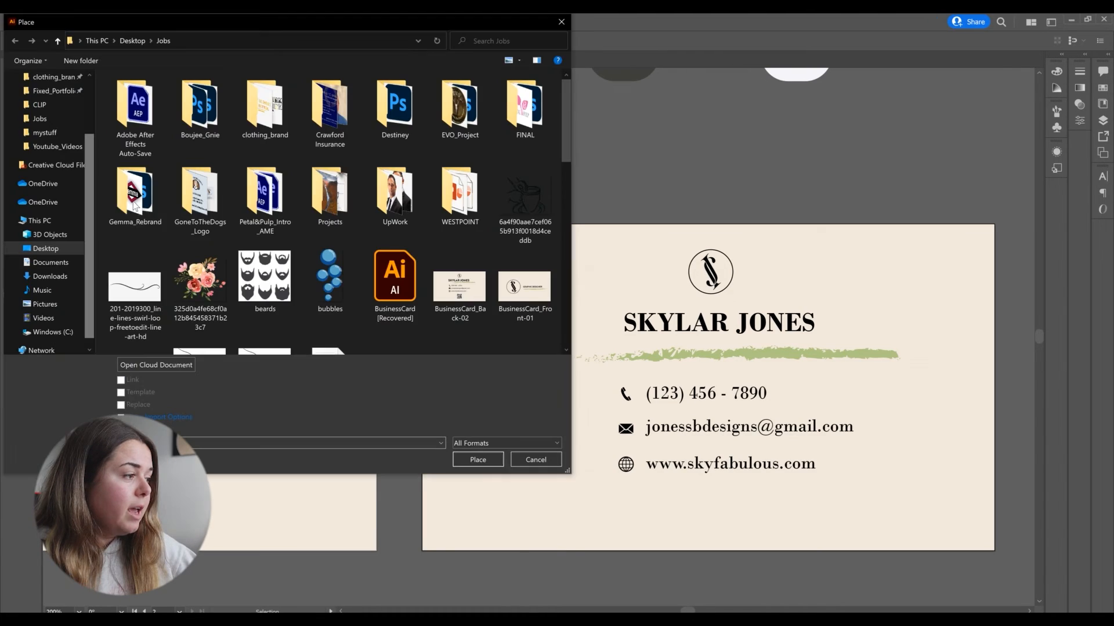
scroll(64, 104, "up", 2)
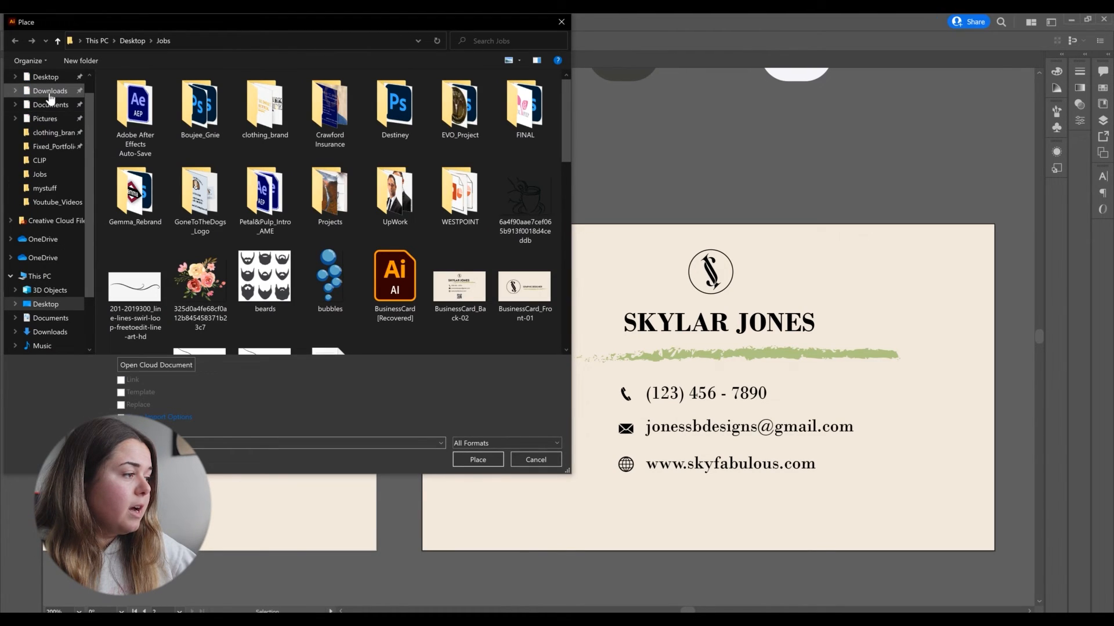
left_click(50, 93)
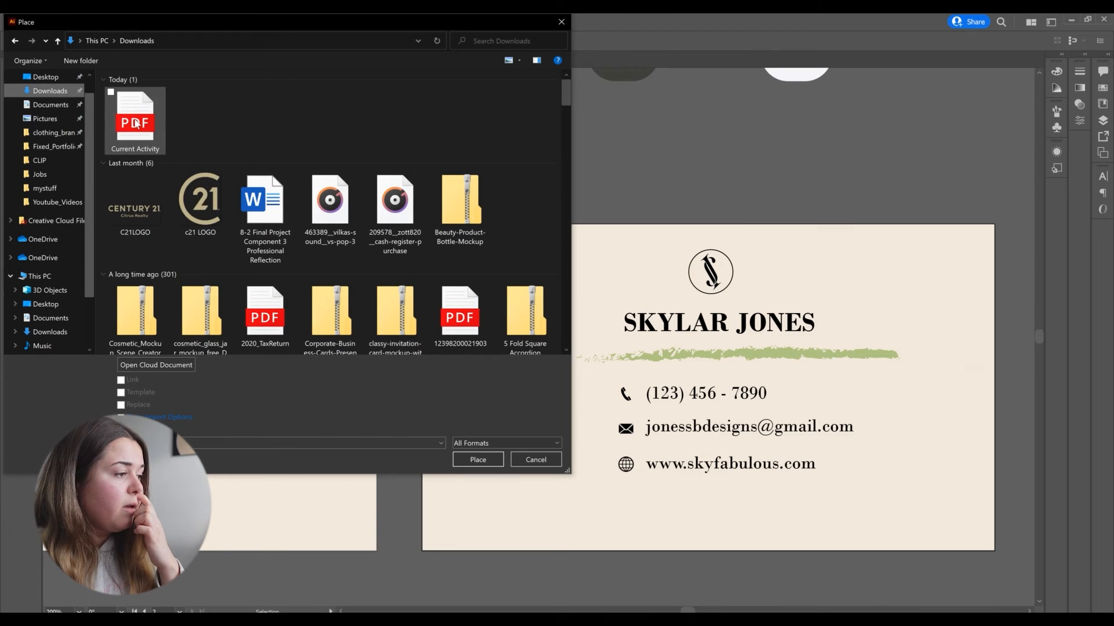
left_click(136, 122)
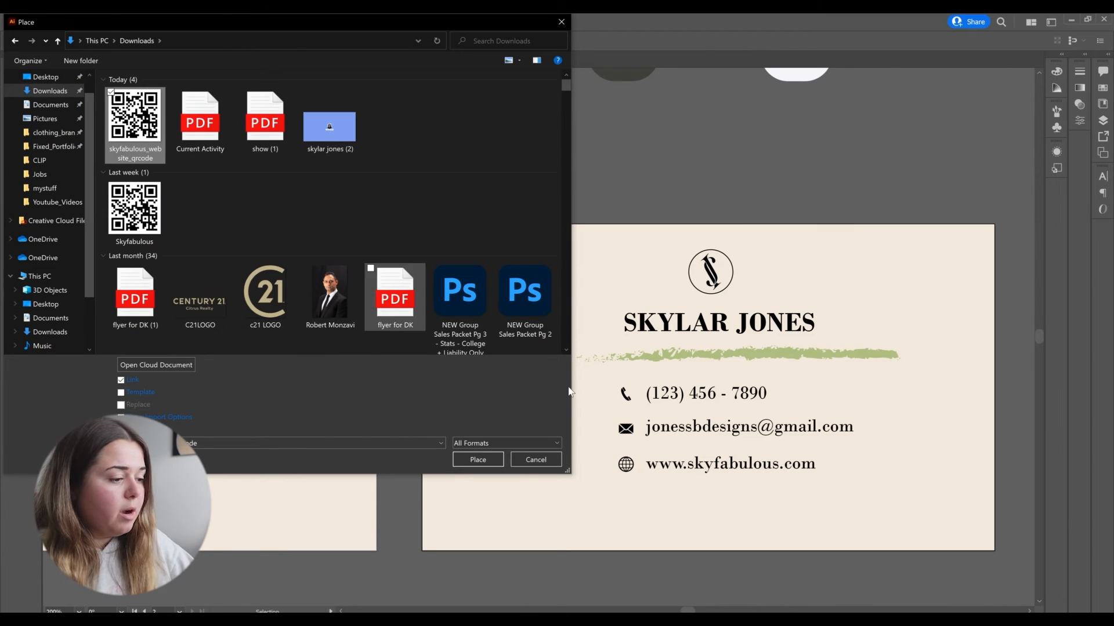
left_click(477, 461)
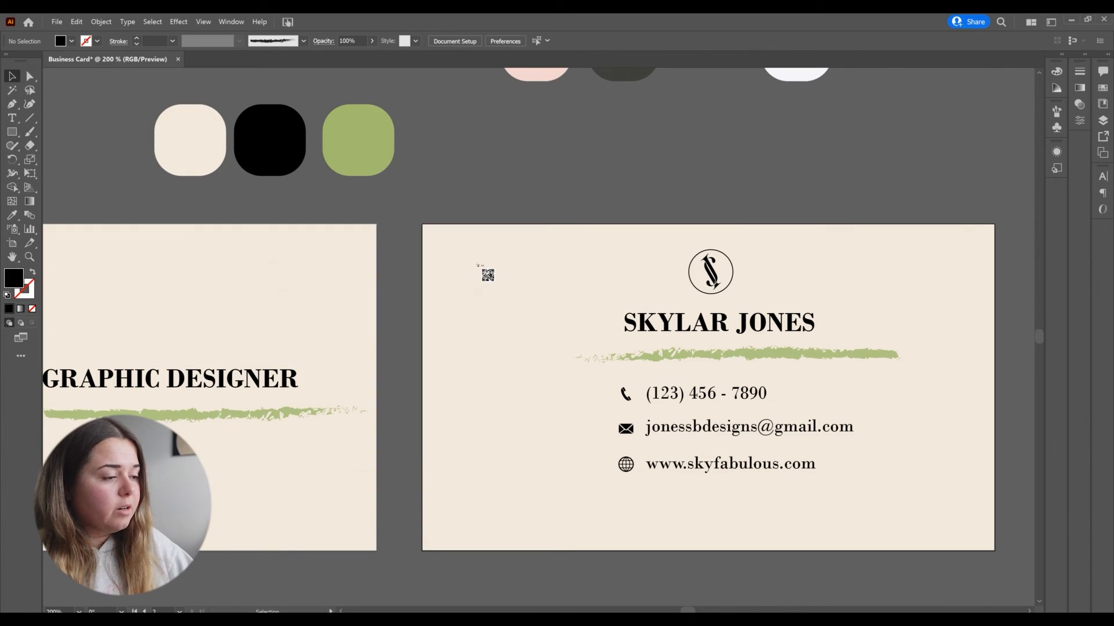
left_click(470, 246)
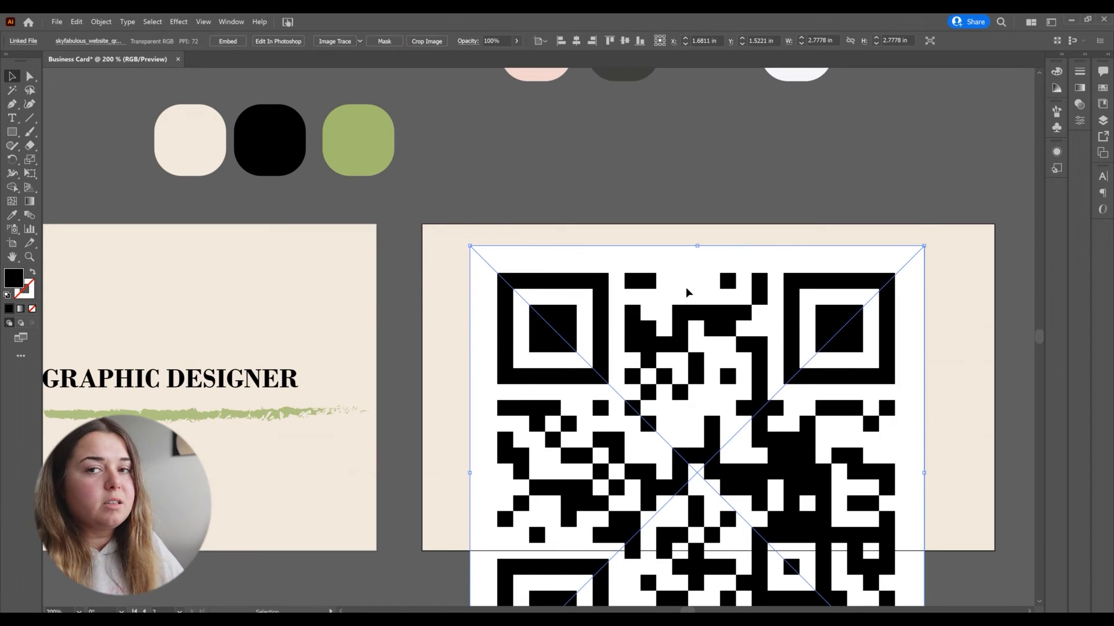
Step: Move and scale the QR code down to a small square centred beneath the website line
left_click_drag(703, 360, 686, 259)
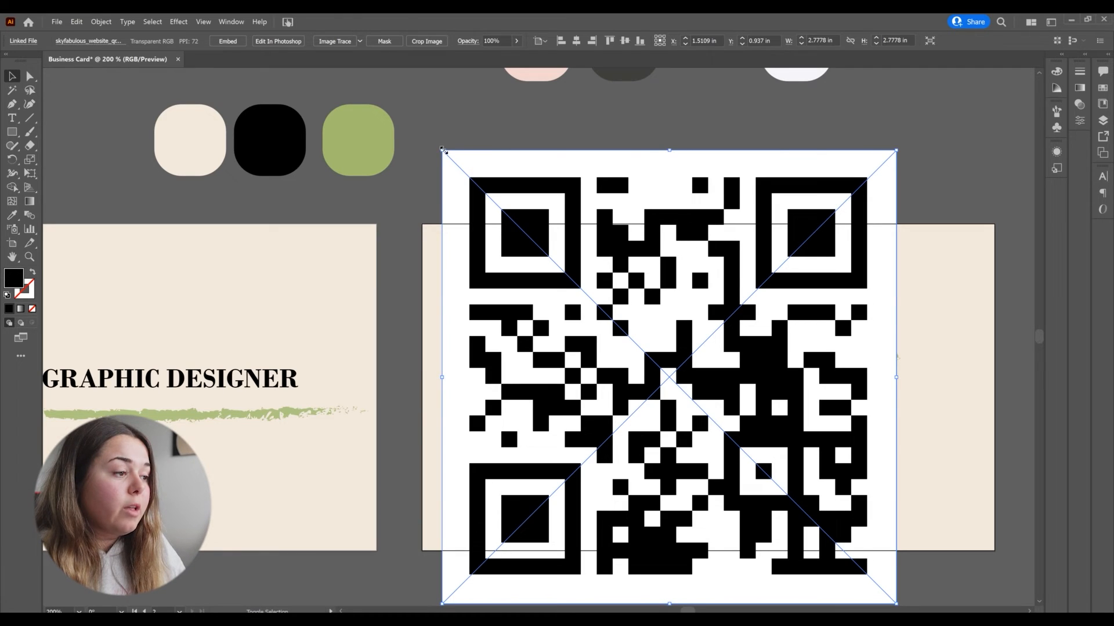
left_click_drag(441, 151, 528, 261)
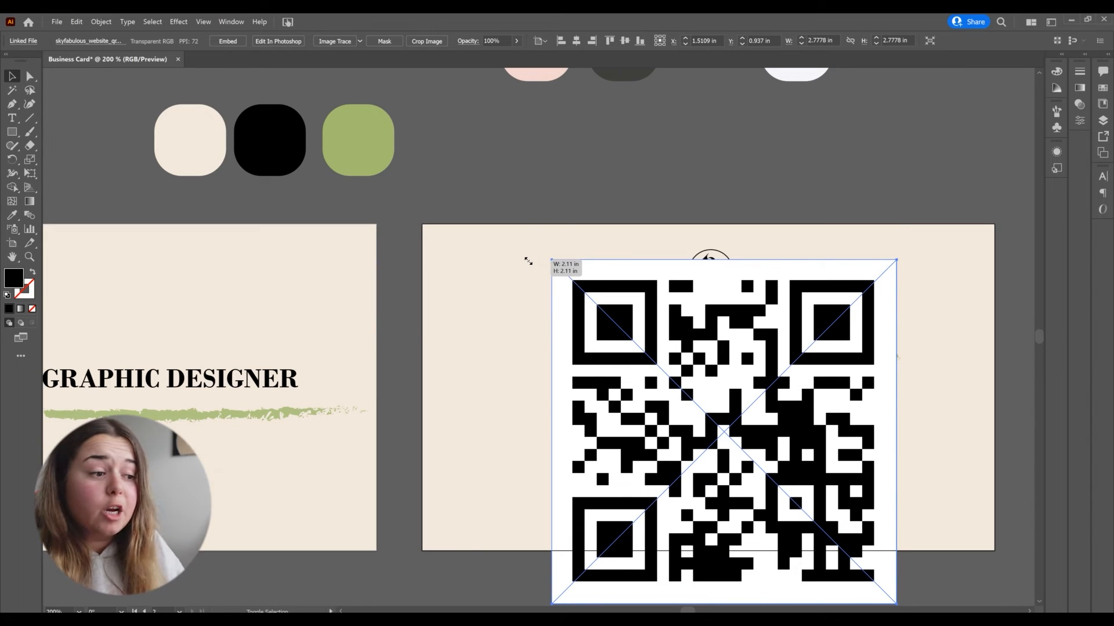
left_click_drag(528, 261, 730, 512)
left_click(721, 144)
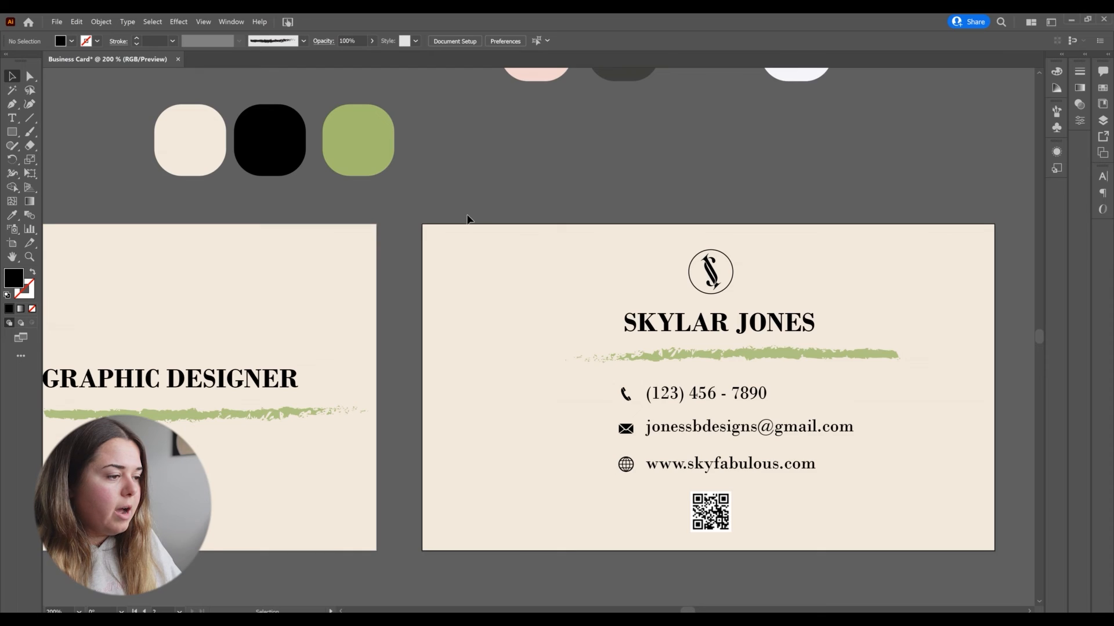
Step: Delete the colour palette swatches from the canvas, leaving only the two cards
scroll(509, 214, "down", 1)
scroll(507, 214, "left", 2)
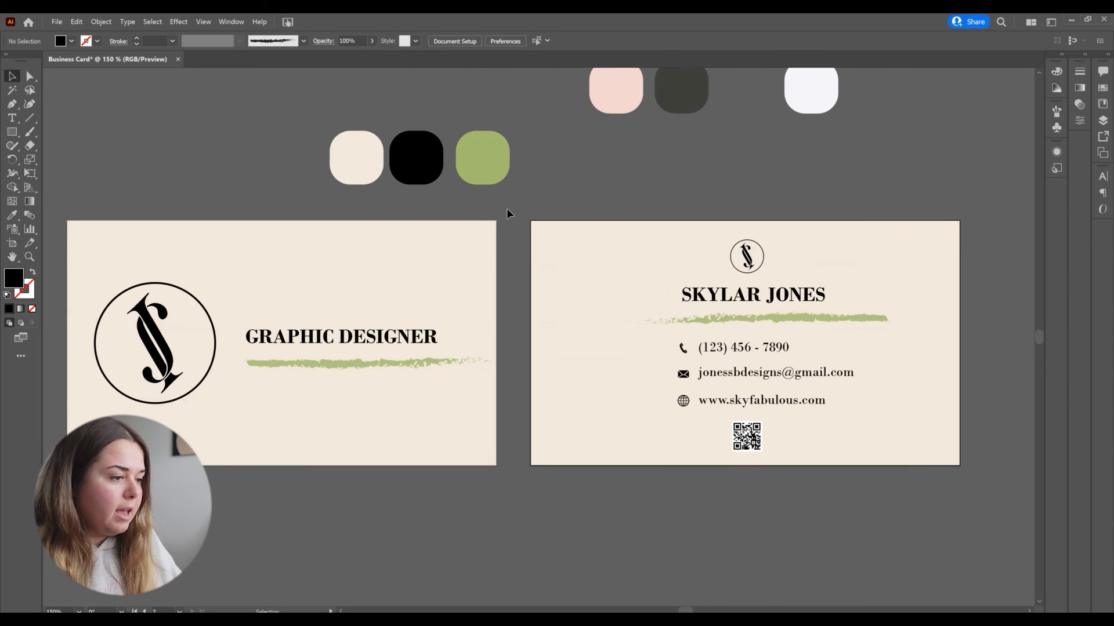
scroll(506, 208, "up", 2)
scroll(500, 208, "down", 3)
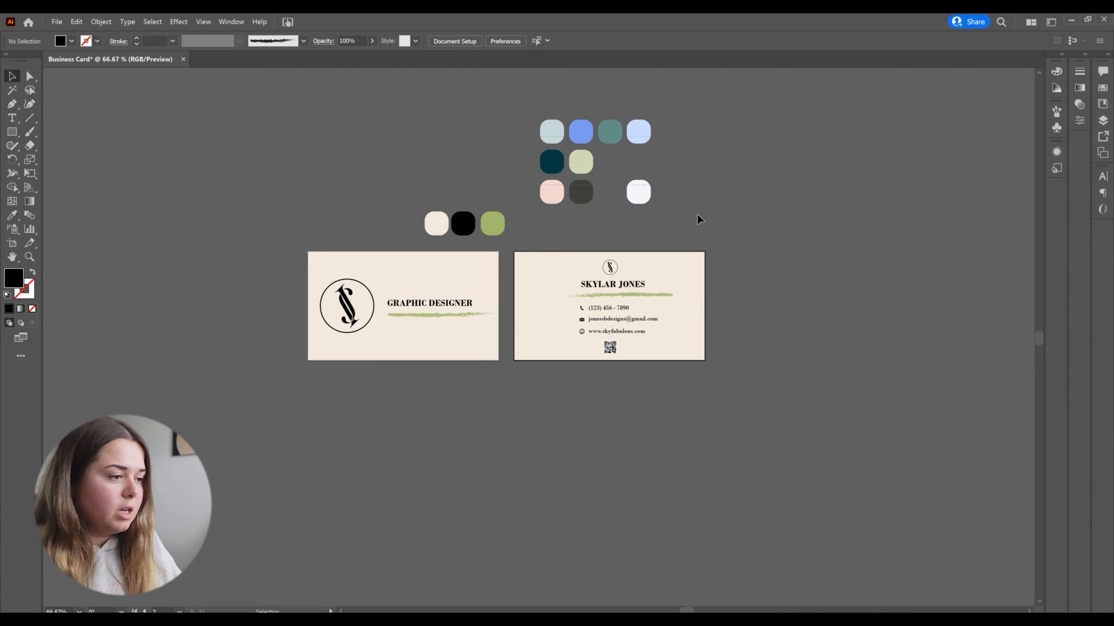
key("ctrl+a")
key("Delete")
scroll(503, 297, "up", 2)
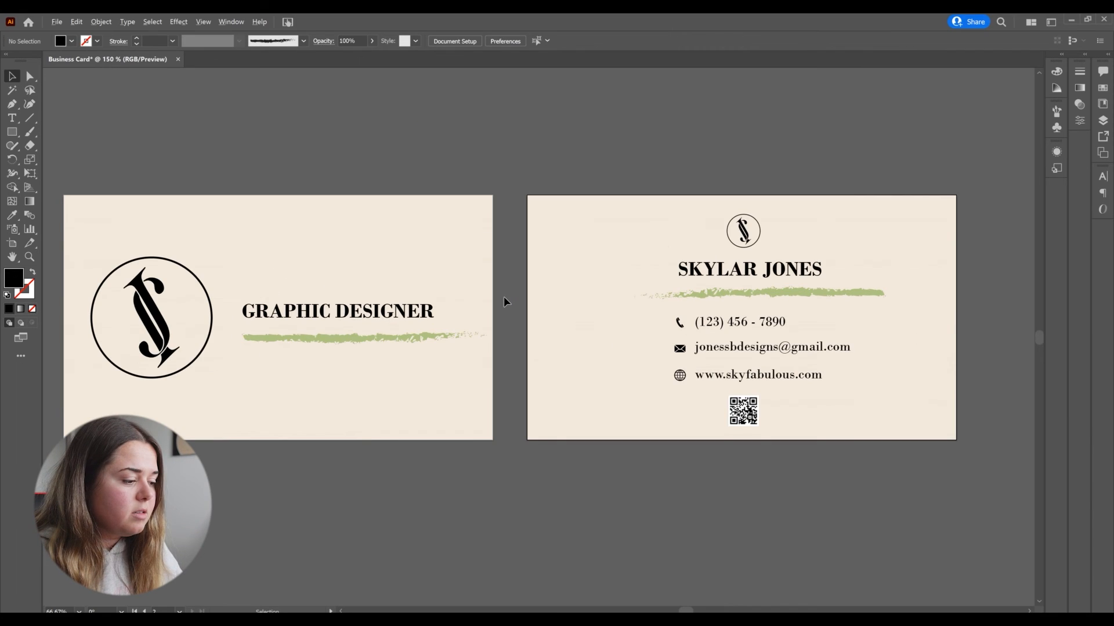
Step: Step through each artboard to review the front and back card designs
left_click(180, 611)
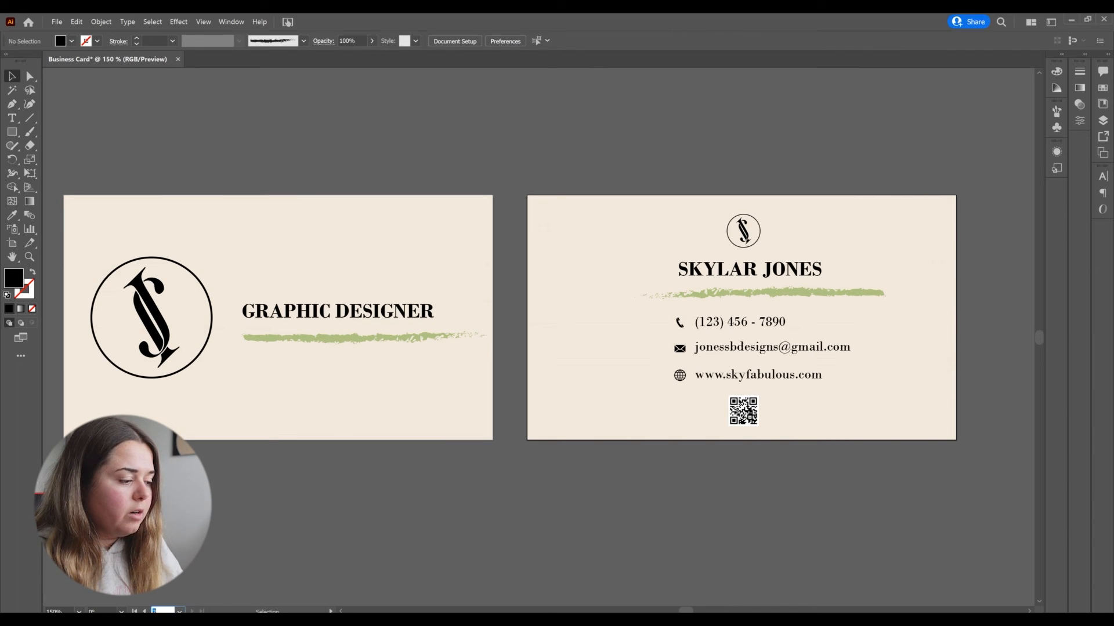
left_click(178, 590)
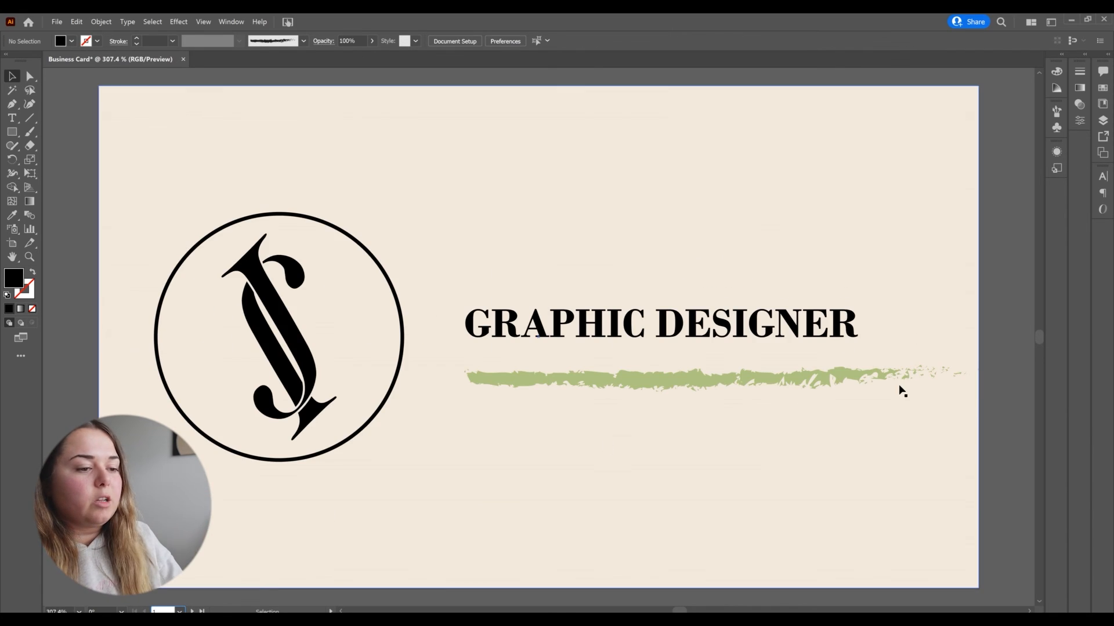
left_click(181, 611)
left_click(184, 598)
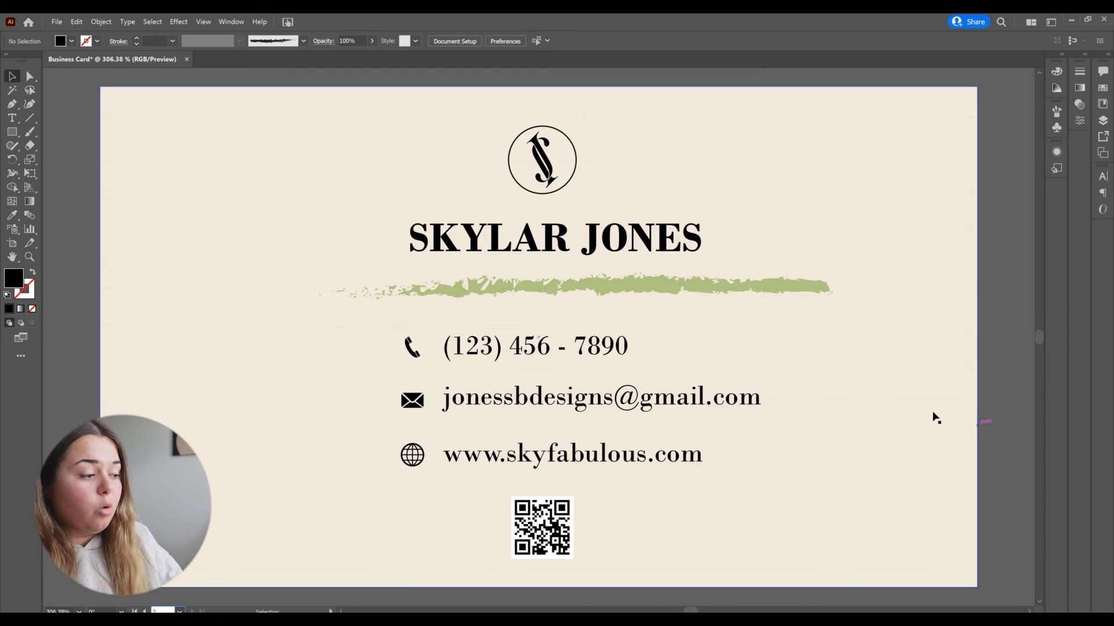
scroll(243, 401, "down", 3)
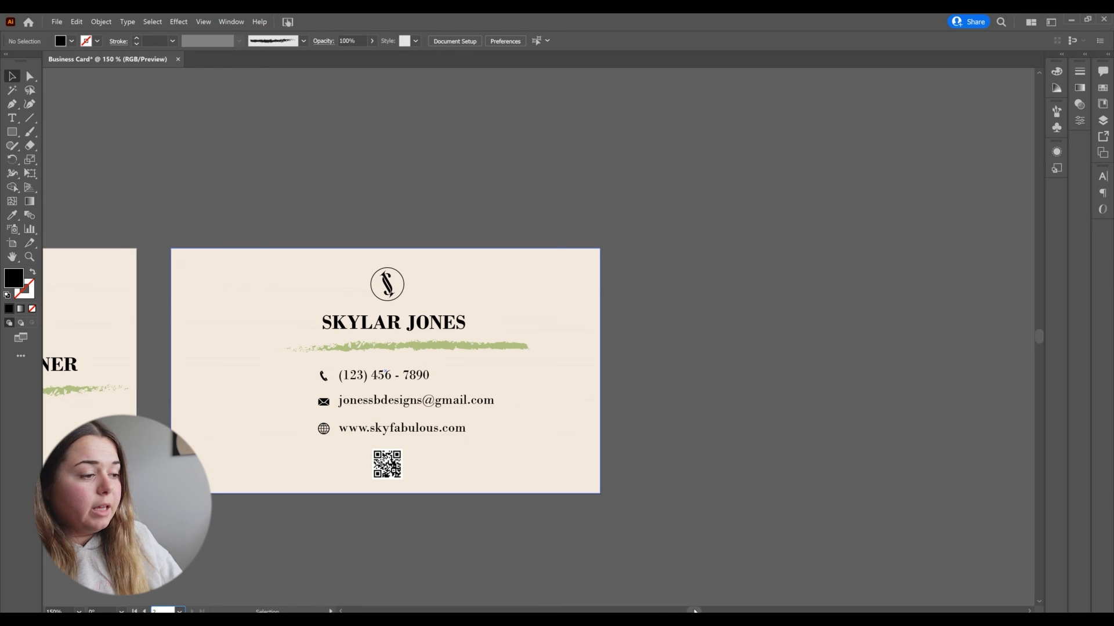
scroll(693, 588, "left", 5)
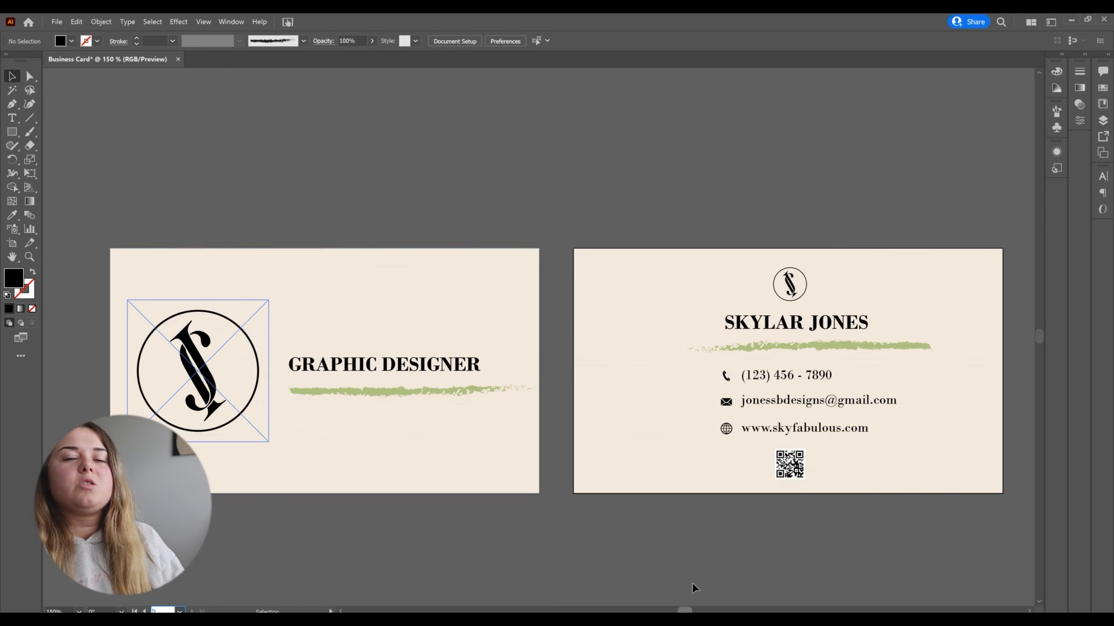